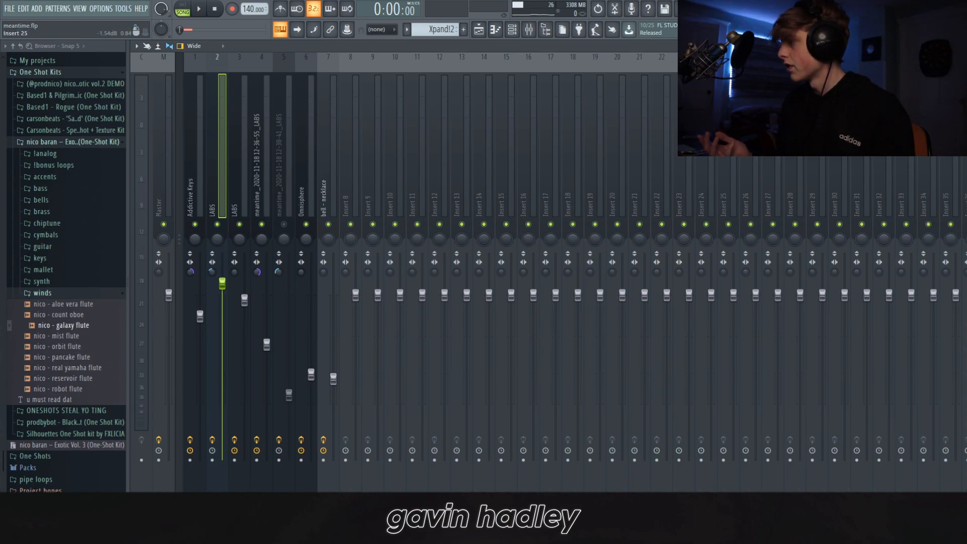
Open the Xpand!2 piano roll and examine the bass notes in bars 1 to 4 of the progression
click(499, 32)
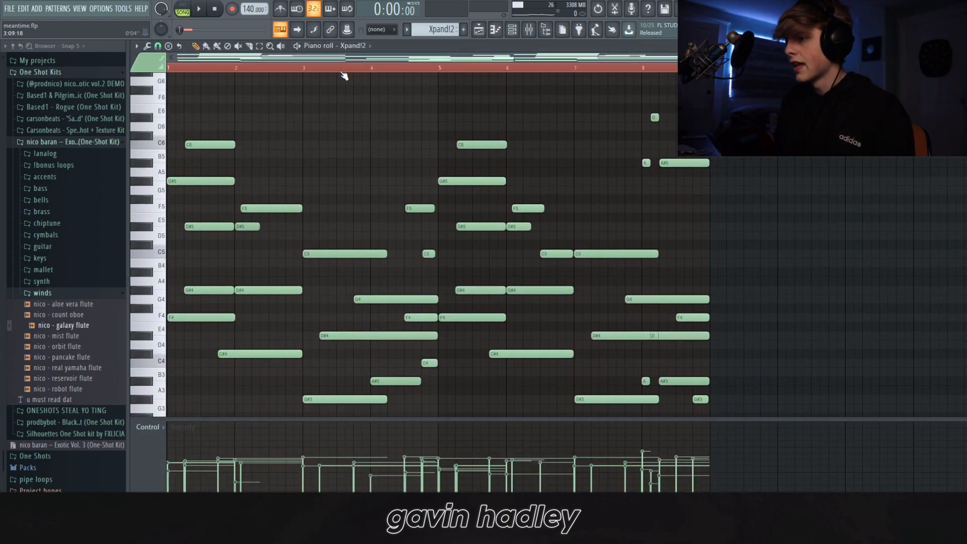
scroll(316, 139, down, 3)
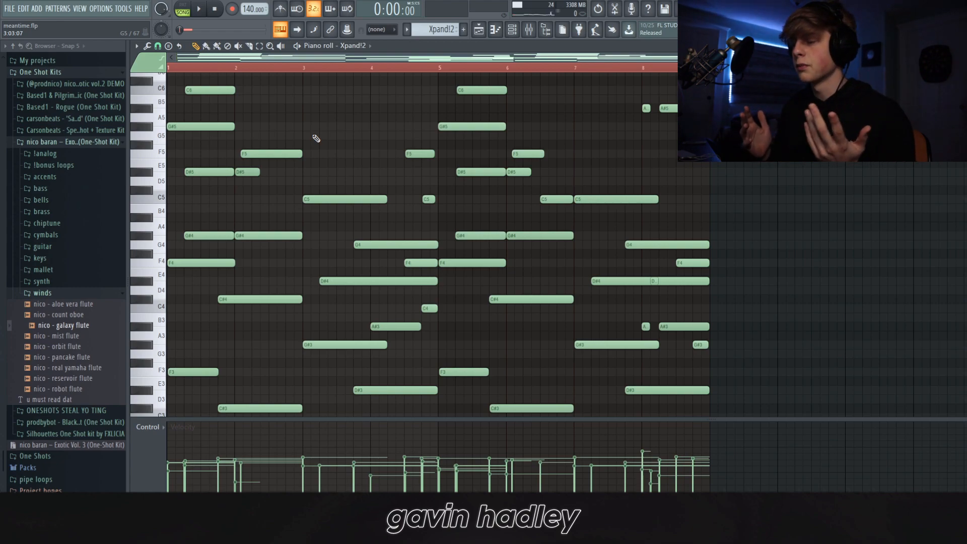
scroll(305, 238, down, 3)
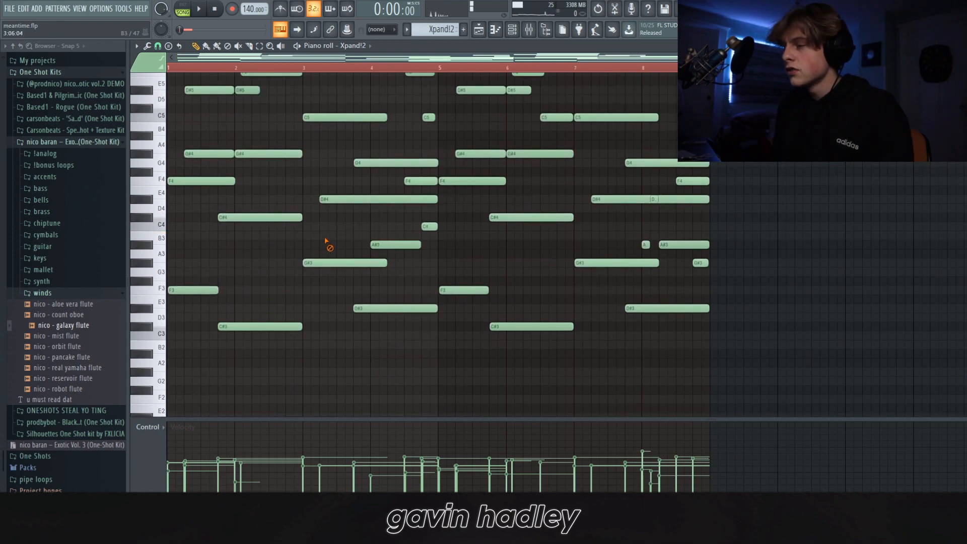
scroll(267, 283, up, 1)
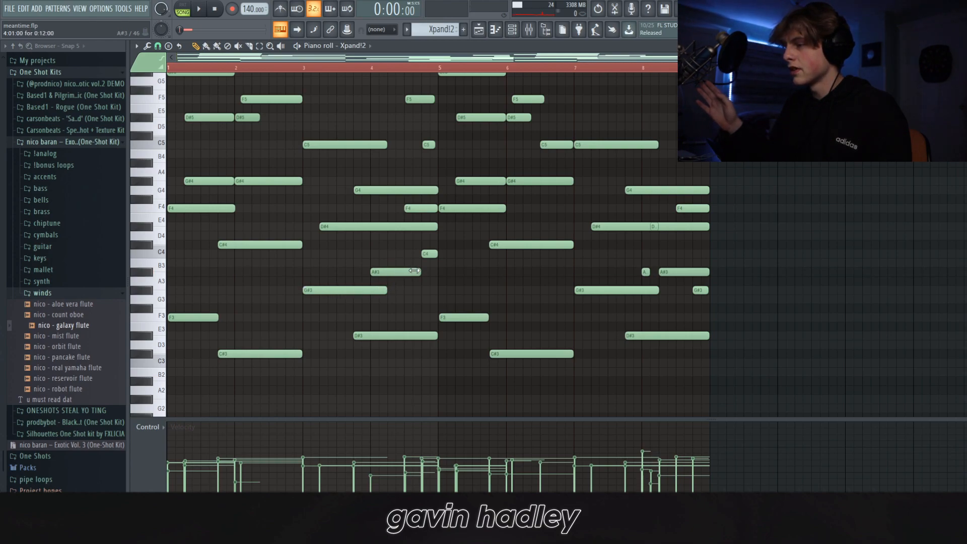
scroll(190, 303, down, 1)
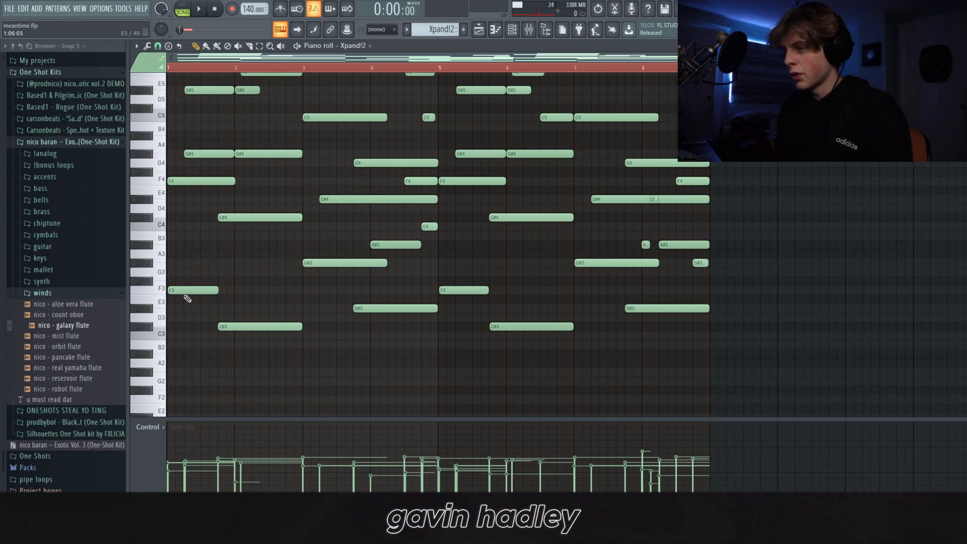
scroll(194, 302, up, 1)
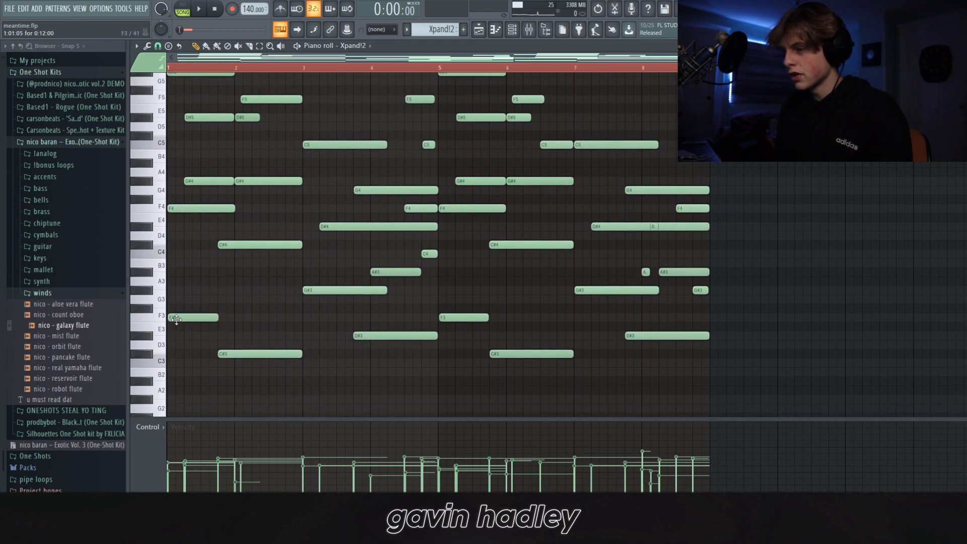
click(226, 352)
click(319, 289)
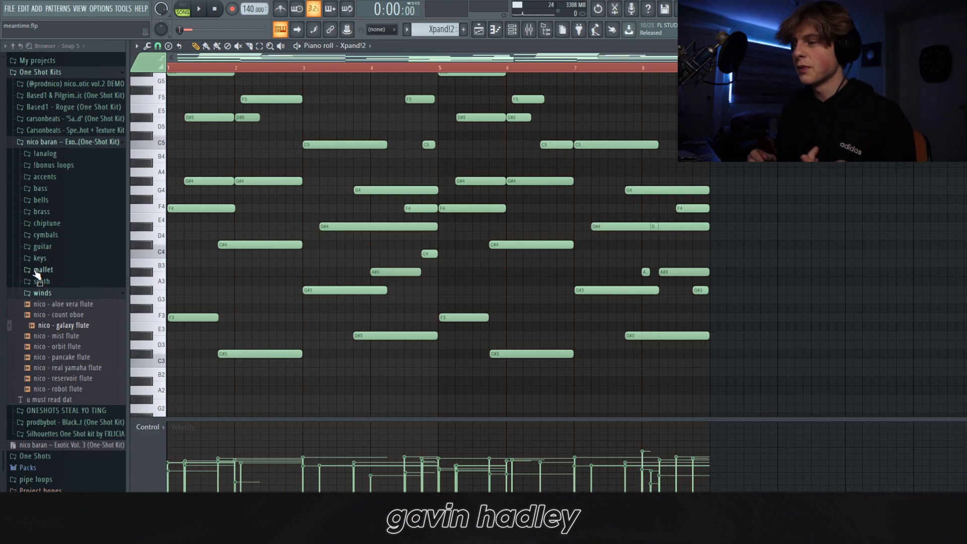
Examine how the upper chord and melody notes sit above the bass notes across the eight bars
scroll(1, 292, up, 5)
scroll(215, 345, up, 2)
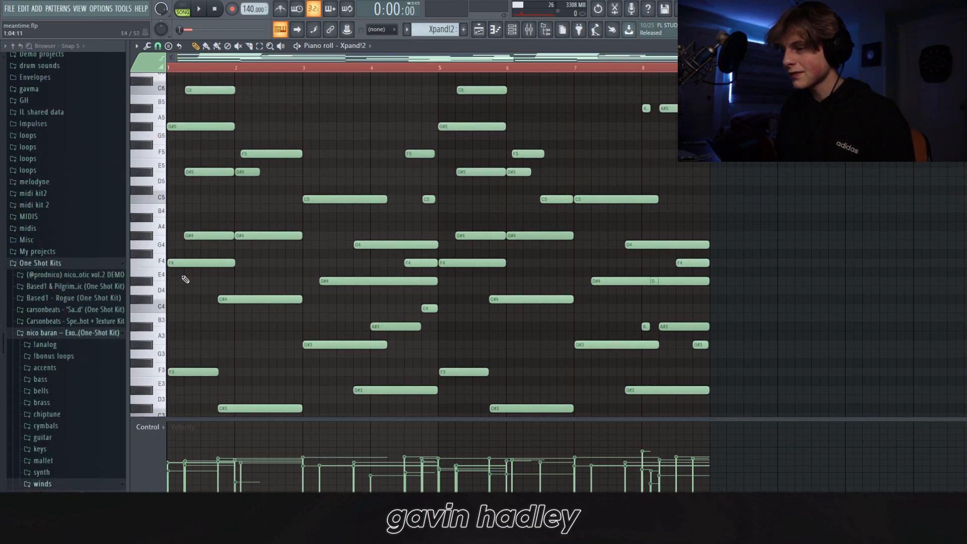
scroll(192, 262, down, 4)
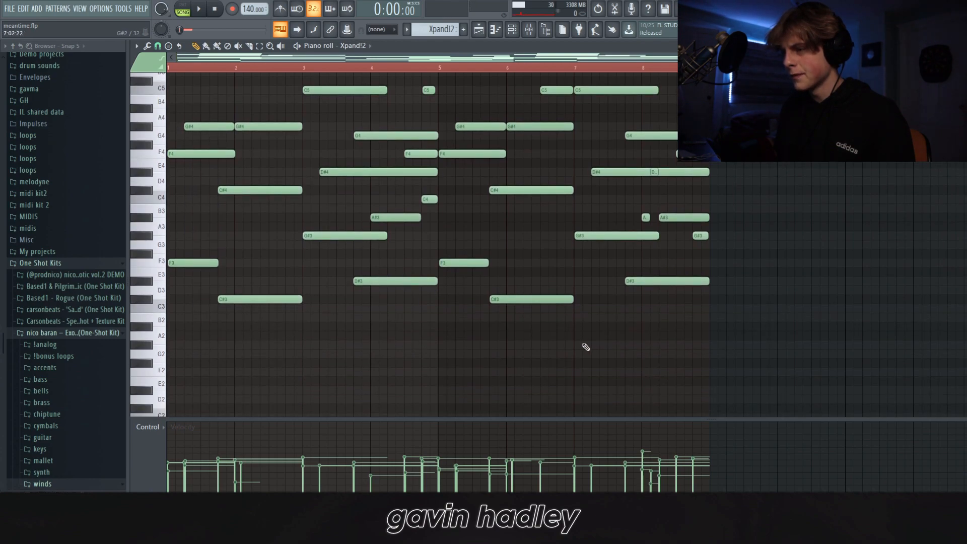
scroll(646, 274, up, 4)
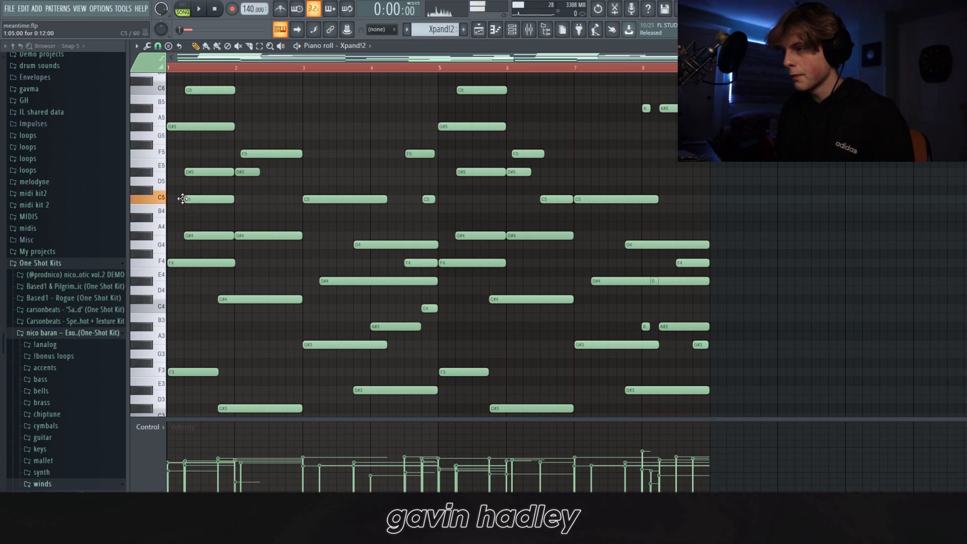
scroll(191, 212, up, 4)
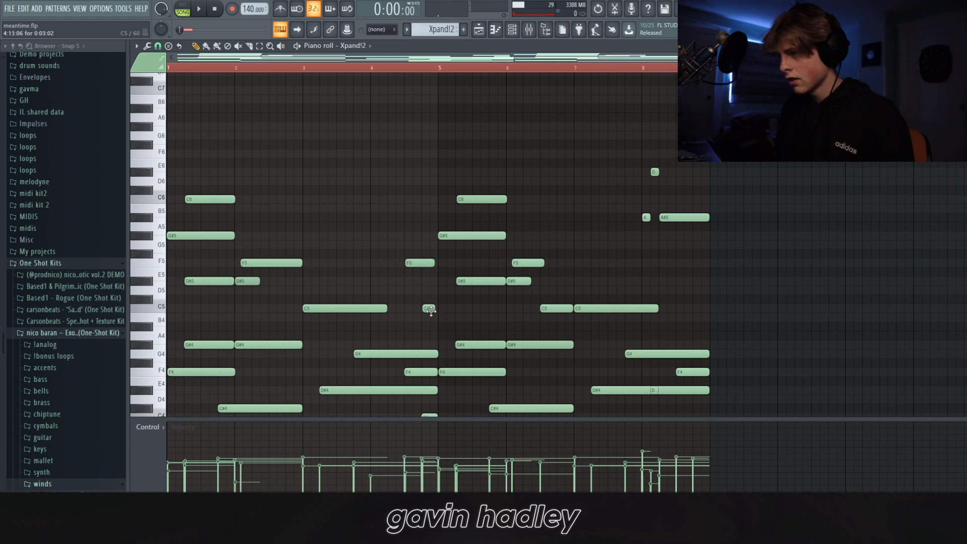
scroll(408, 307, down, 2)
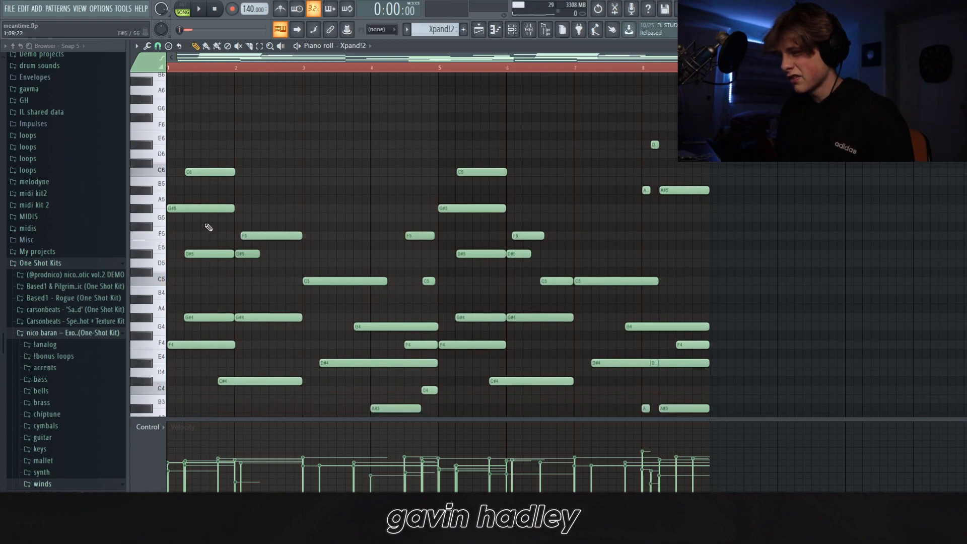
scroll(222, 206, down, 10)
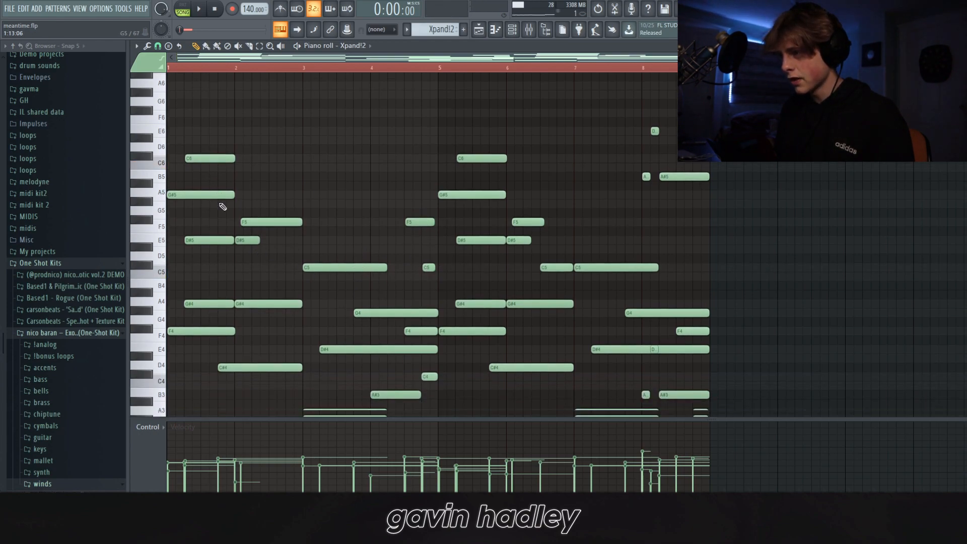
Try adding an F4 note to the chord at the start of bar 2
click(239, 352)
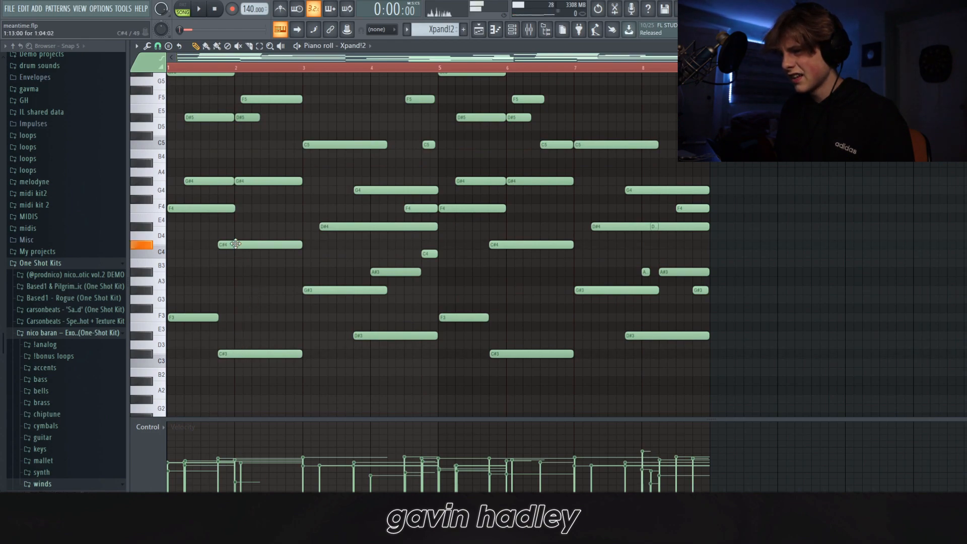
click(247, 209)
right_click(262, 208)
drag(258, 208, 238, 207)
right_click(240, 208)
click(254, 99)
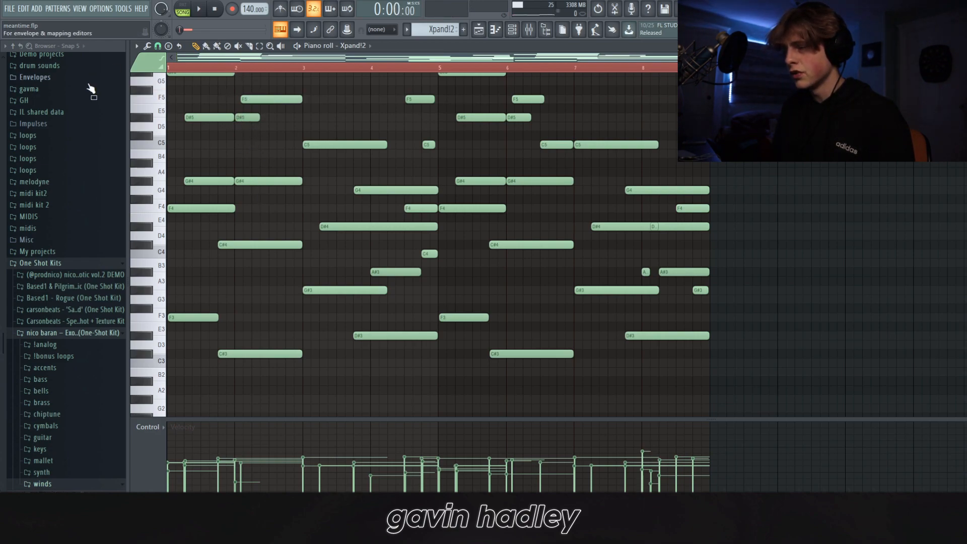
Inspect the velocity of the short D#5 note at the start of bar 2
scroll(247, 198, up, 3)
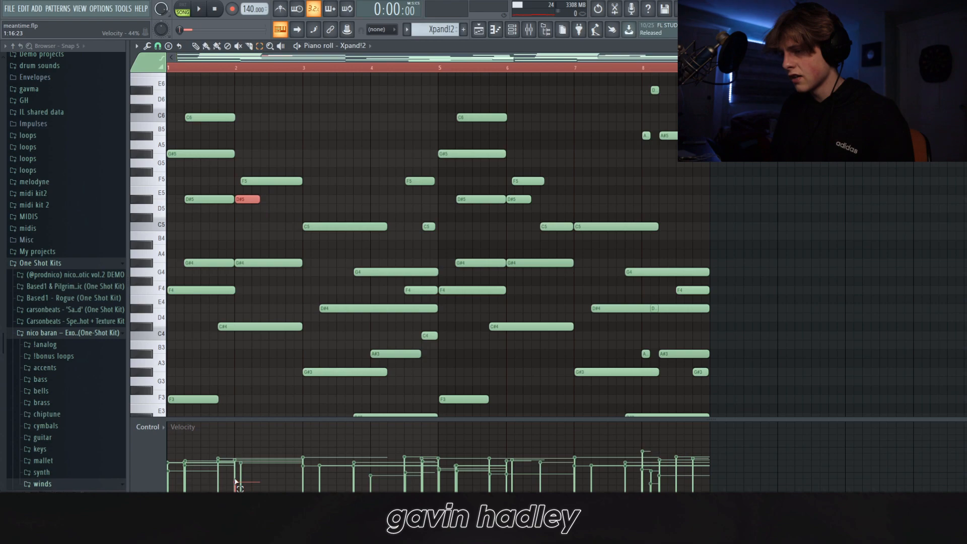
click(195, 45)
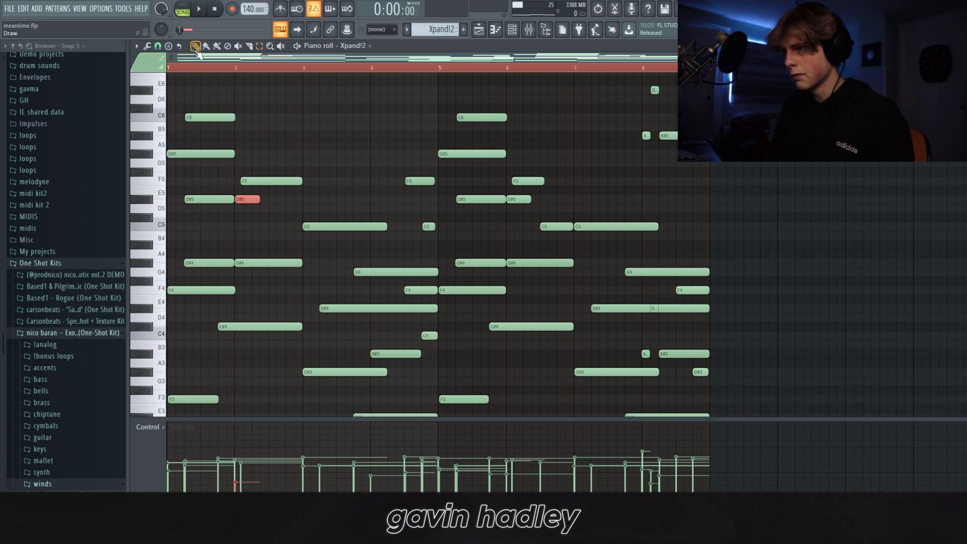
drag(235, 68, 168, 62)
ctrl+click(182, 67)
Play the song from the playlist and return to the Xpand!2 piano roll
click(478, 29)
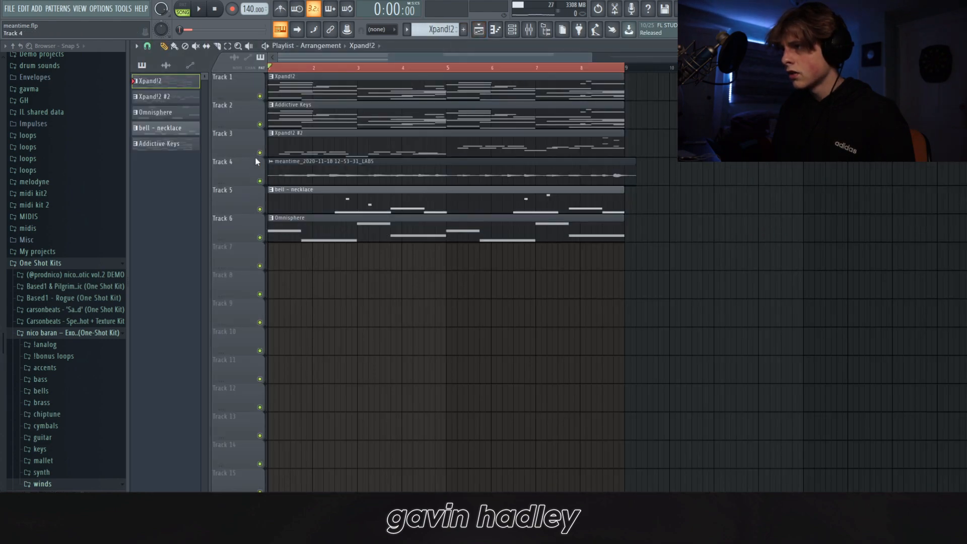
key(space)
click(494, 30)
click(493, 31)
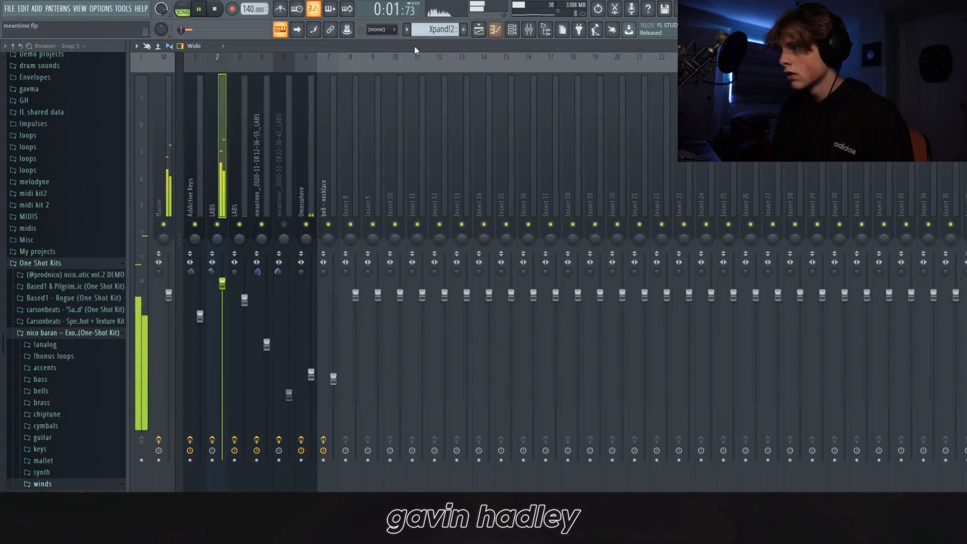
click(481, 30)
click(494, 32)
scroll(418, 84, down, 6)
scroll(257, 101, down, 2)
key(space)
scroll(346, 215, down, 2)
scroll(346, 215, up, 2)
drag(343, 148, 388, 367)
click(330, 344)
click(195, 46)
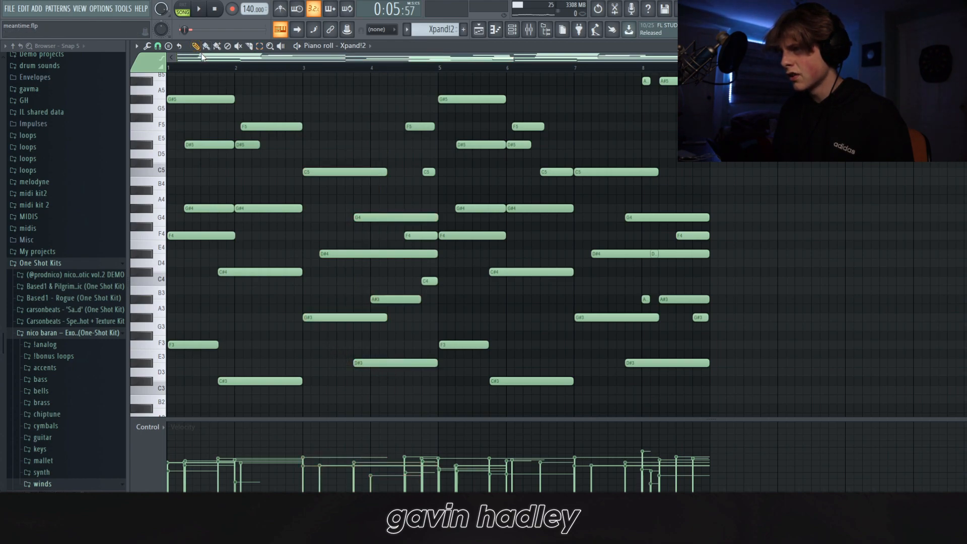
Play back the Xpand!2 chords and melody through bars 3 and 4
scroll(216, 155, up, 3)
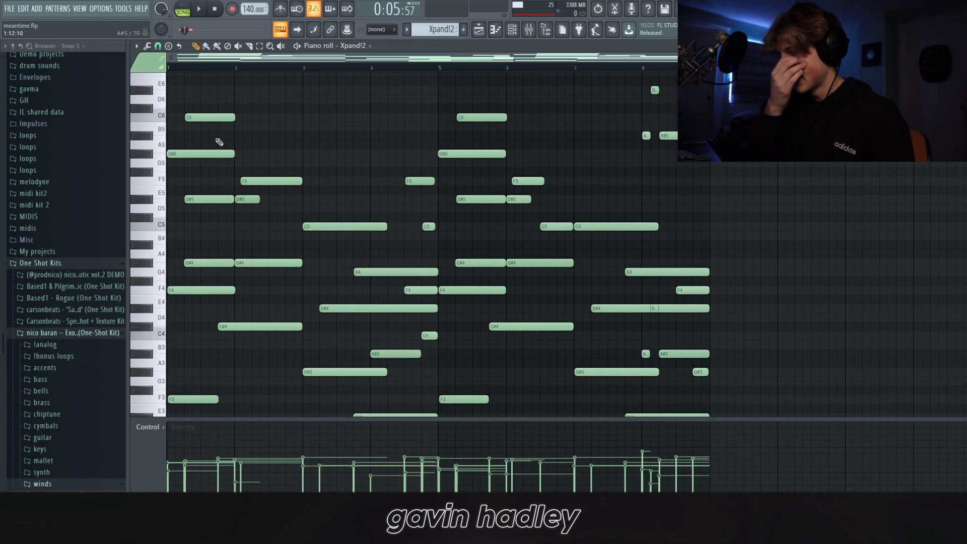
key(space)
key(space)
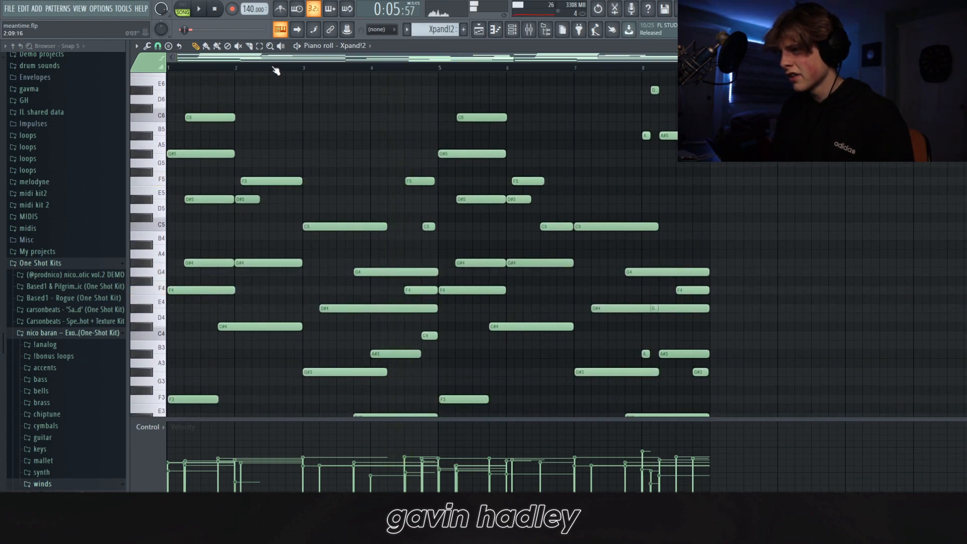
key(space)
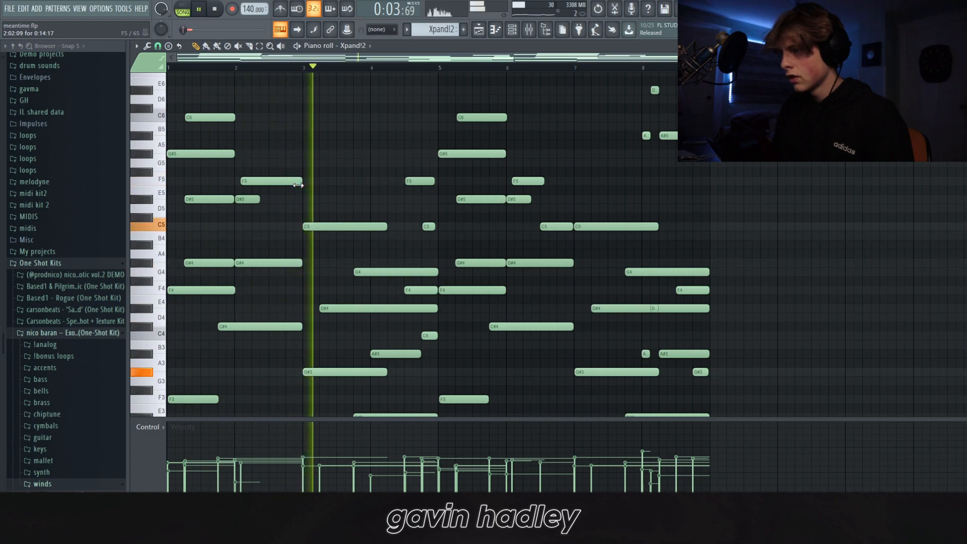
scroll(302, 192, down, 3)
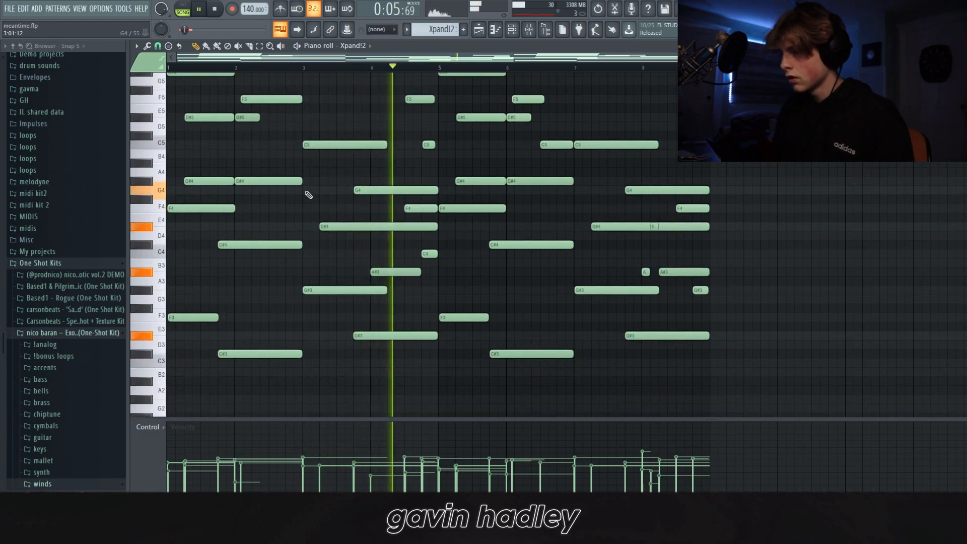
key(space)
scroll(332, 272, up, 3)
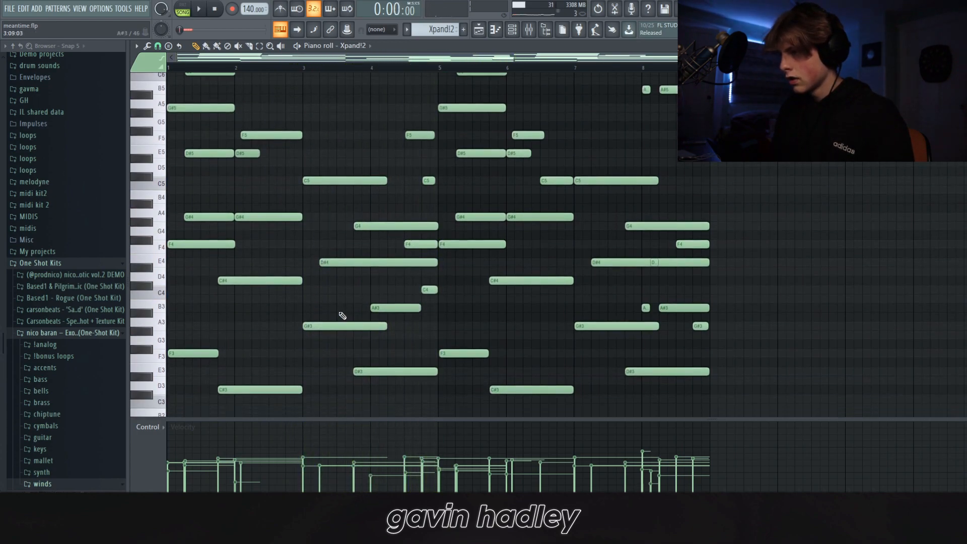
scroll(378, 302, down, 4)
click(259, 46)
scroll(275, 186, up, 5)
drag(255, 229, 294, 182)
drag(297, 228, 201, 118)
drag(211, 118, 214, 119)
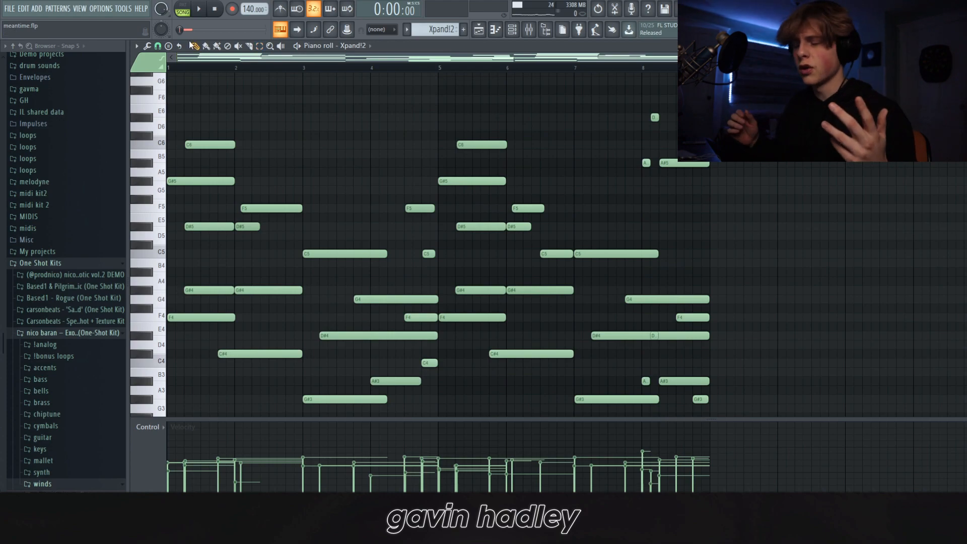
Try placing a B4 note late in bar 3, just below the long C5 note
scroll(361, 172, down, 3)
click(348, 182)
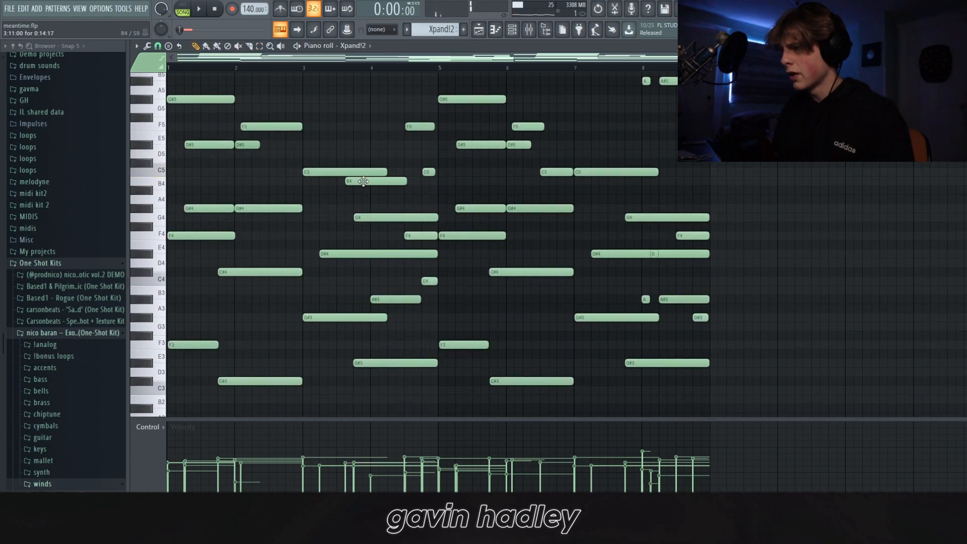
right_click(364, 181)
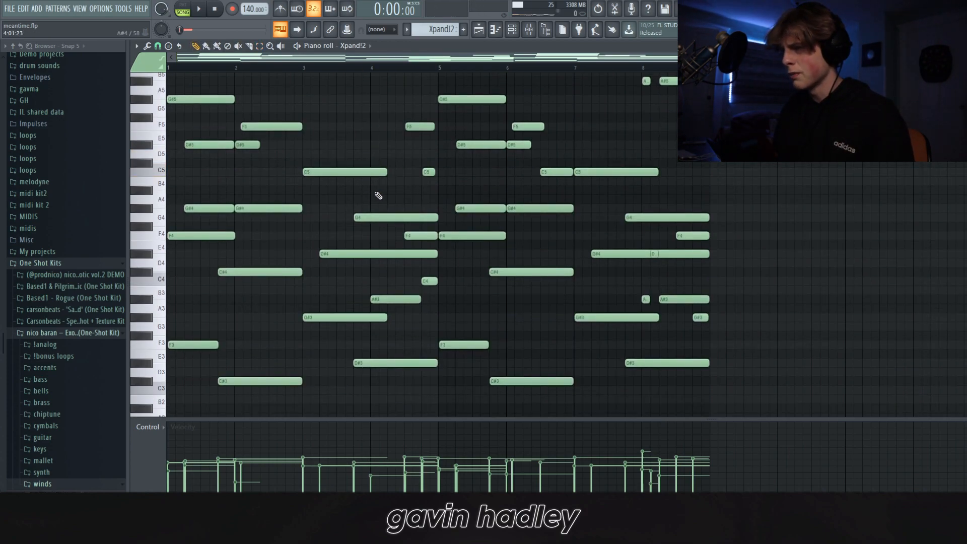
Play the progression from bar 1 to bar 4, examining the short melody notes at the end of bar 4
key(space)
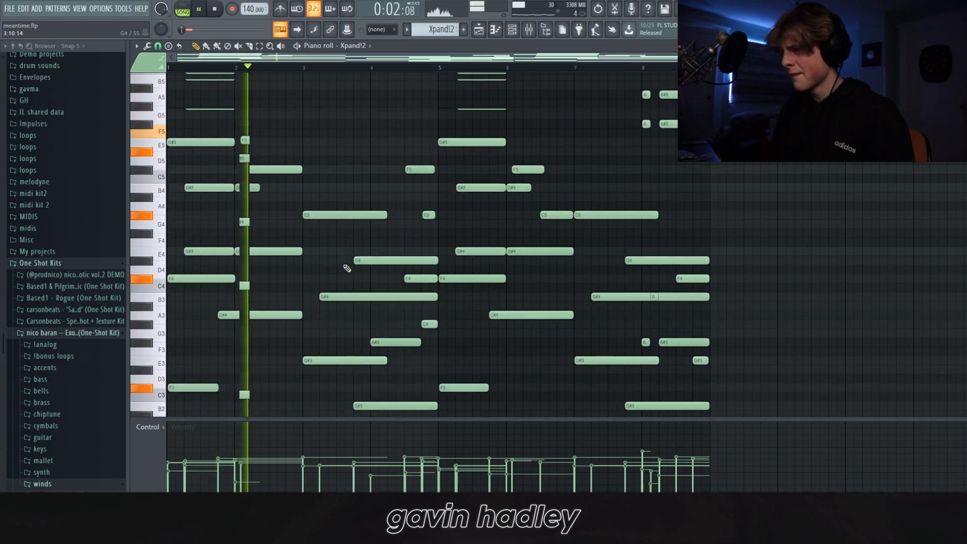
scroll(346, 277, up, 3)
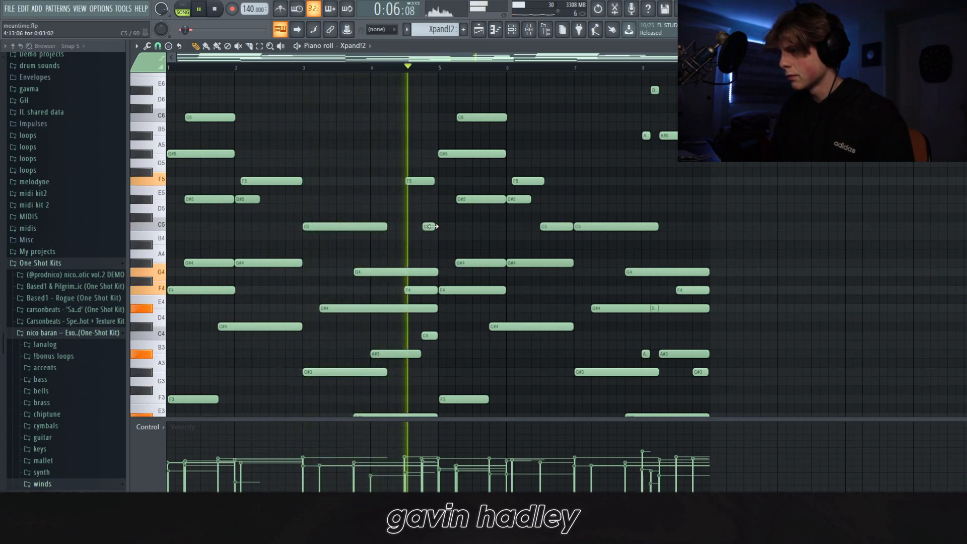
key(space)
scroll(437, 238, down, 1)
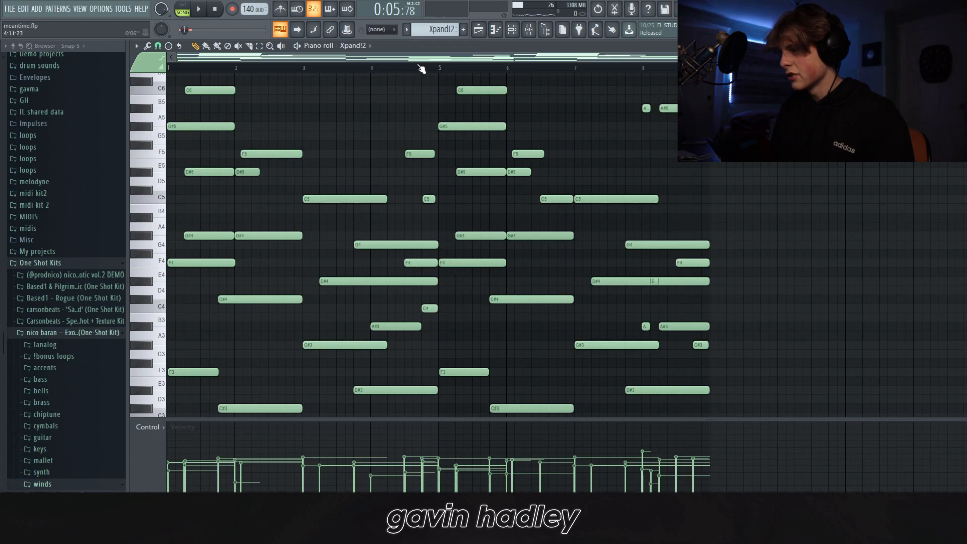
scroll(452, 152, up, 4)
Play the song through bar 8, examining the short notes that end the second half of the progression
key(space)
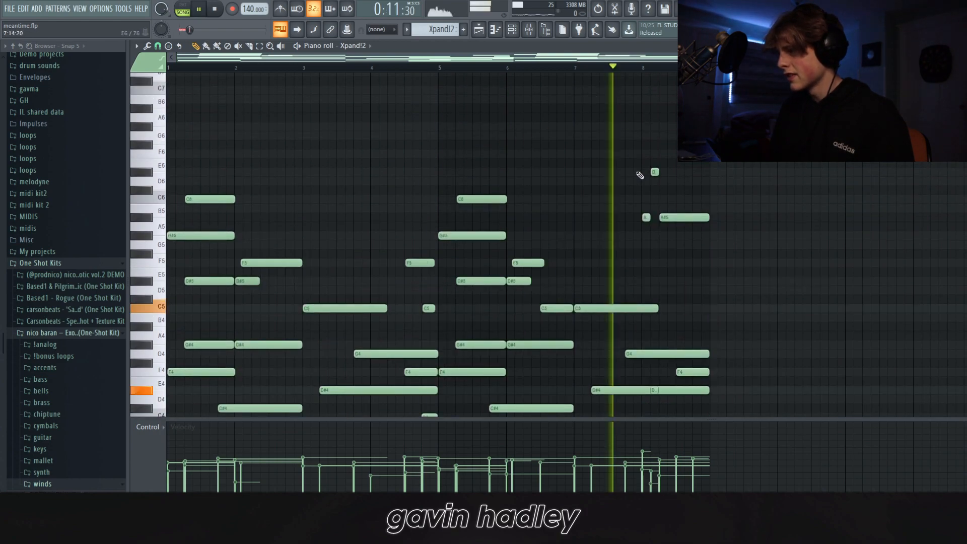
scroll(676, 220, down, 1)
scroll(675, 220, down, 3)
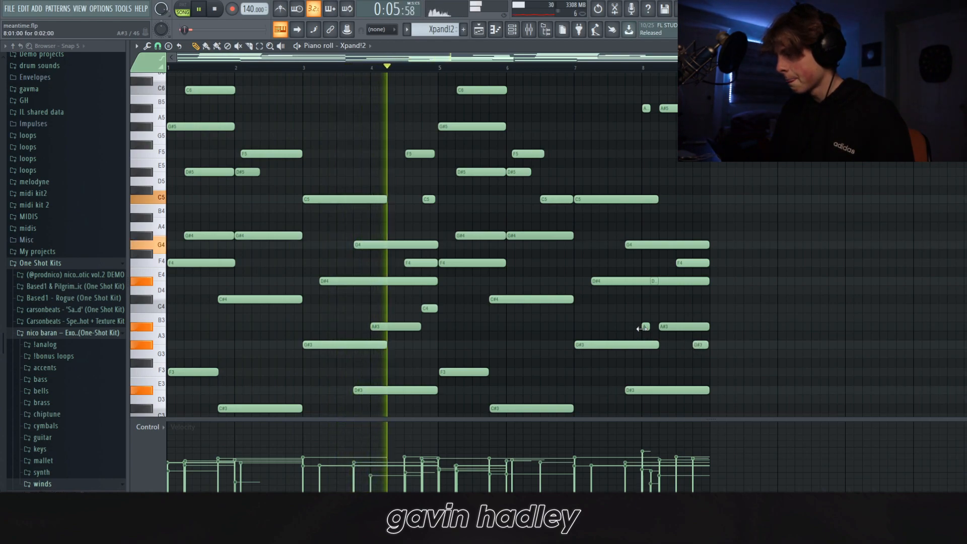
drag(629, 314, 650, 331)
click(656, 283)
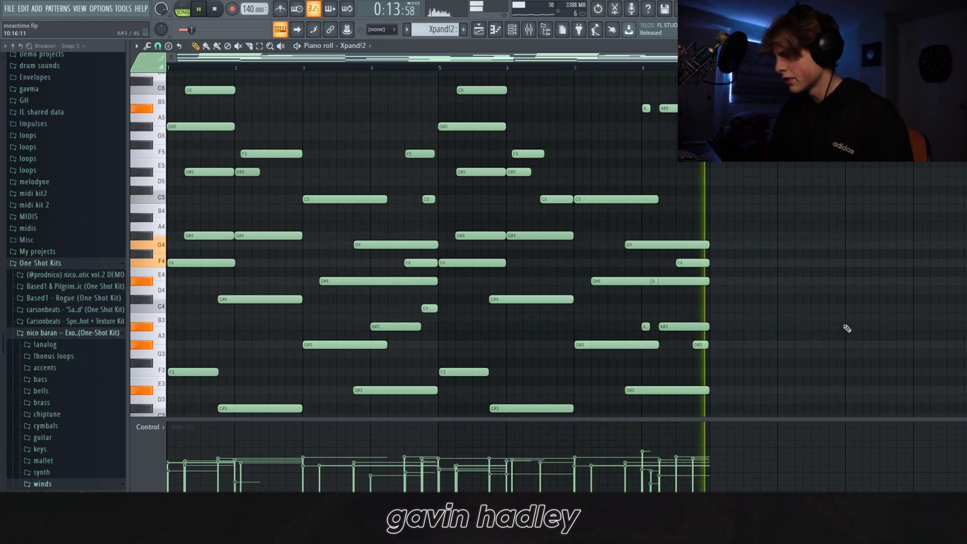
key(space)
scroll(782, 345, down, 8)
scroll(384, 280, up, 7)
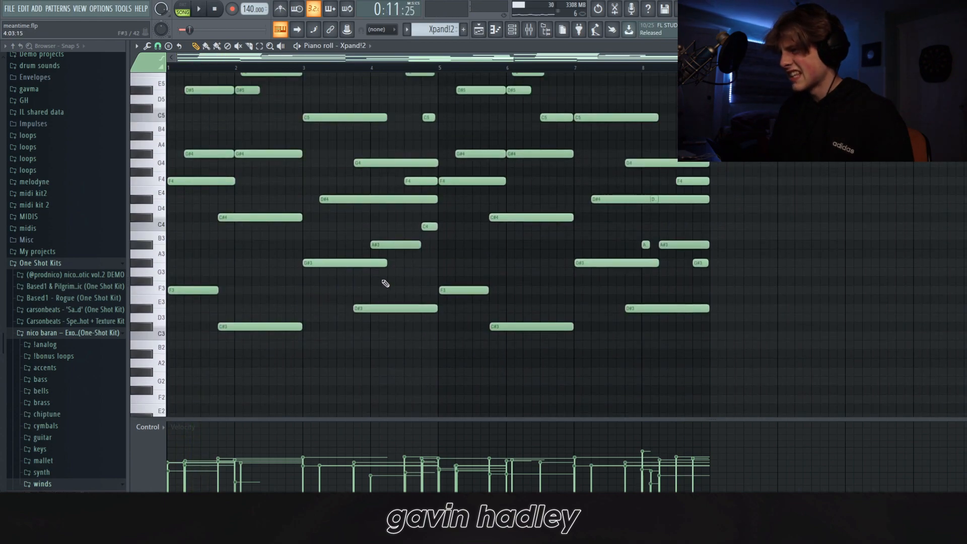
Try transposing the upper melody notes in bars 1 to 3 down an octave
scroll(365, 303, up, 1)
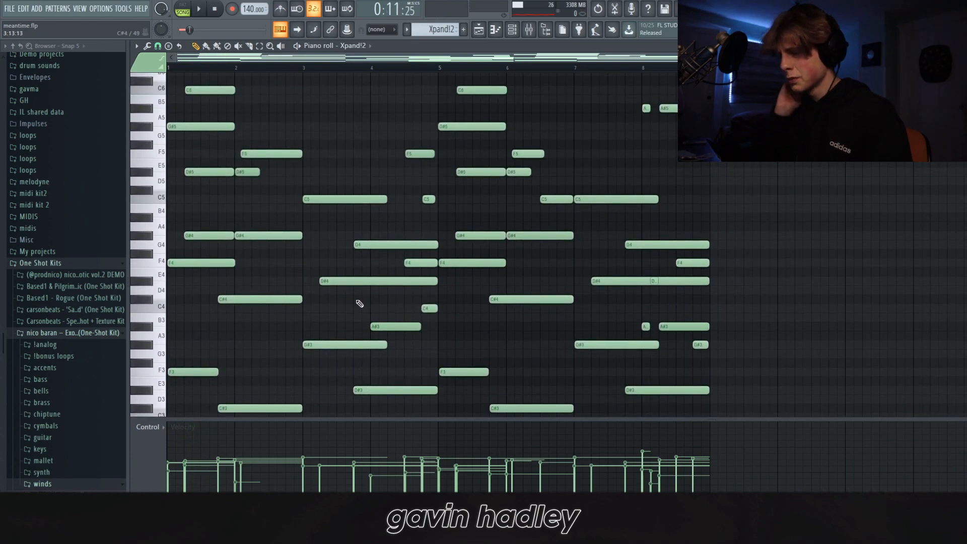
scroll(362, 301, up, 1)
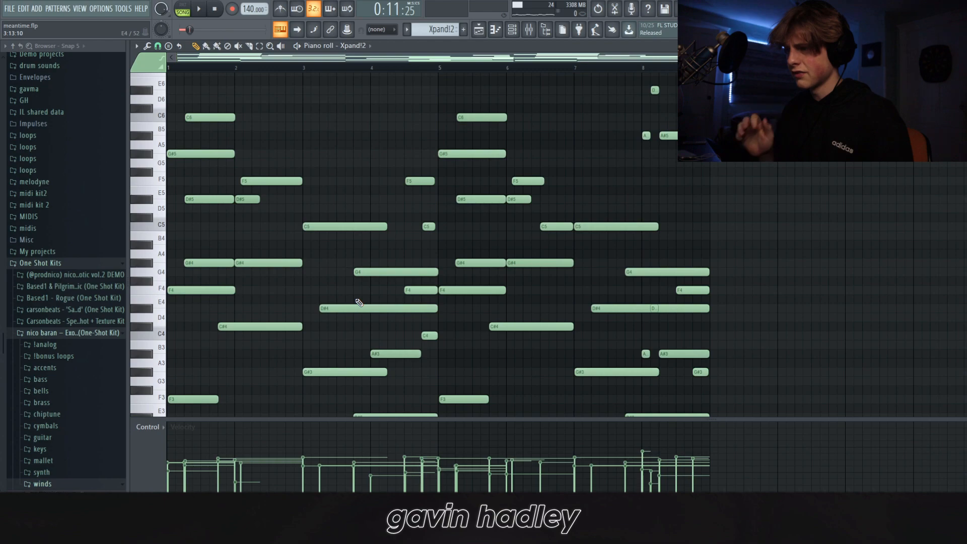
scroll(223, 101, up, 4)
scroll(251, 229, down, 1)
scroll(433, 227, down, 3)
scroll(398, 237, down, 2)
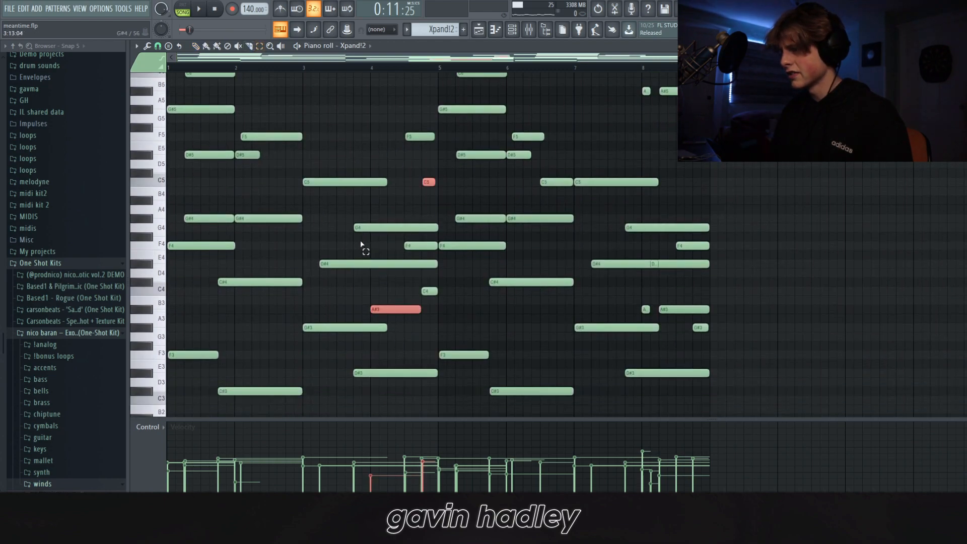
scroll(302, 217, up, 3)
drag(245, 147, 219, 153)
click(223, 151)
key(ctrl+Down)
drag(284, 193, 335, 281)
key(ctrl+Down)
key(ctrl+Down)
scroll(274, 250, down, 3)
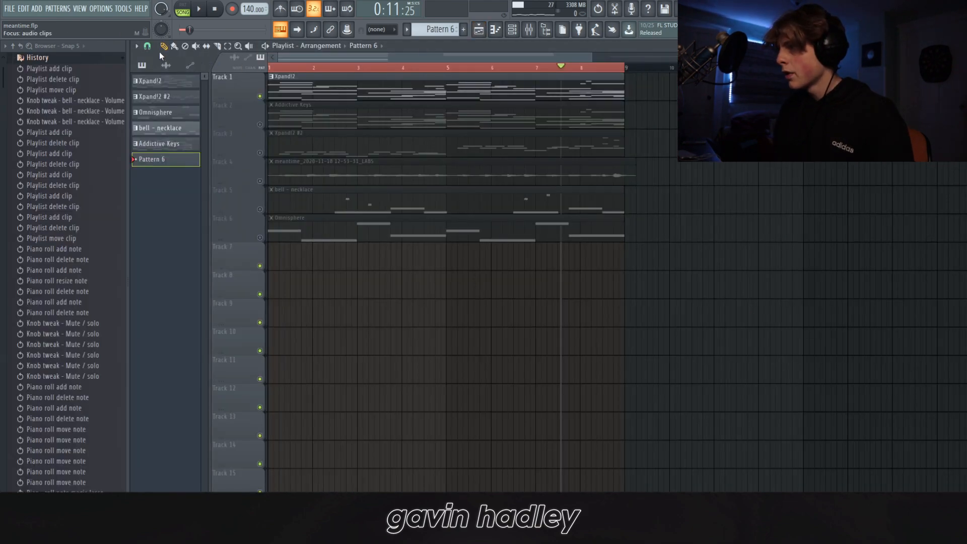
Open the mixer and inspect the Fruity Parametric EQ 2 curve on the LABS track at insert 2
click(532, 32)
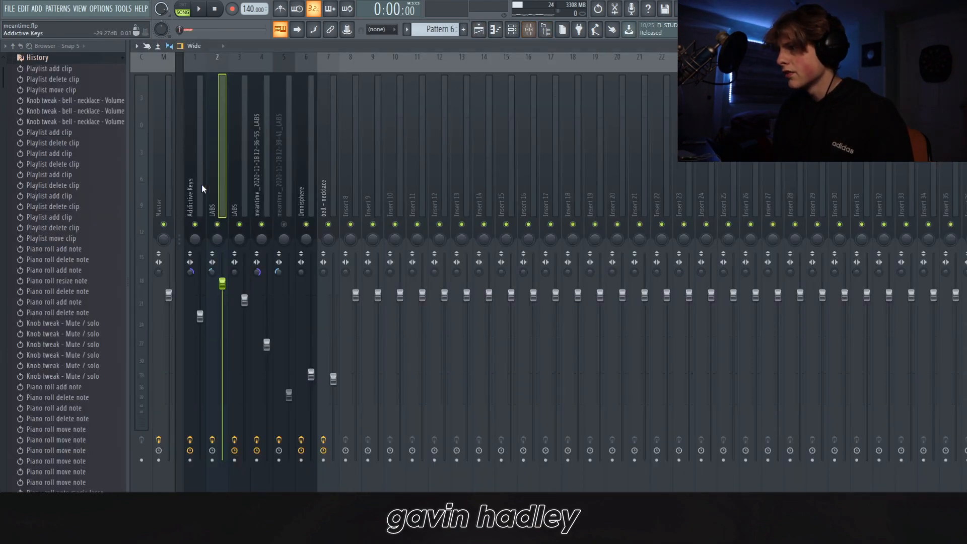
click(200, 190)
click(227, 176)
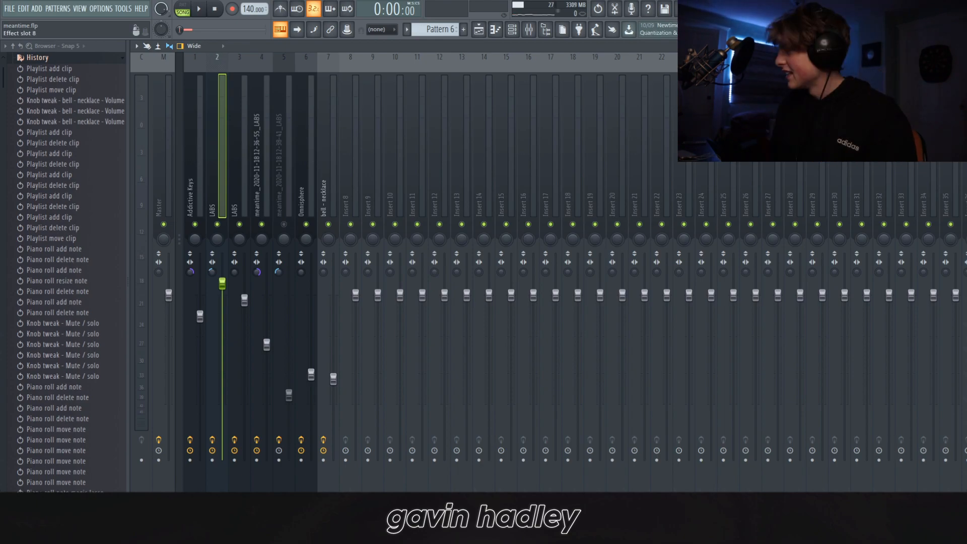
click(907, 121)
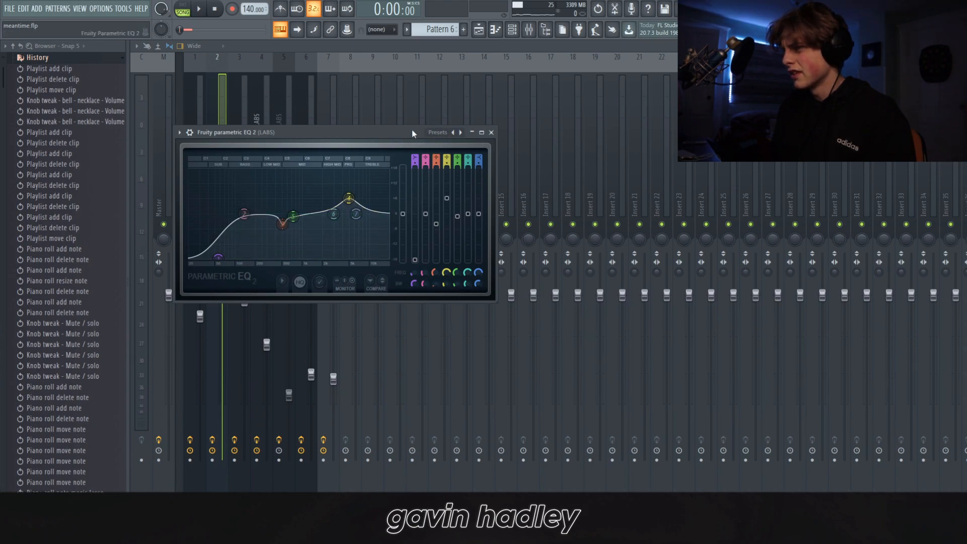
key(Escape)
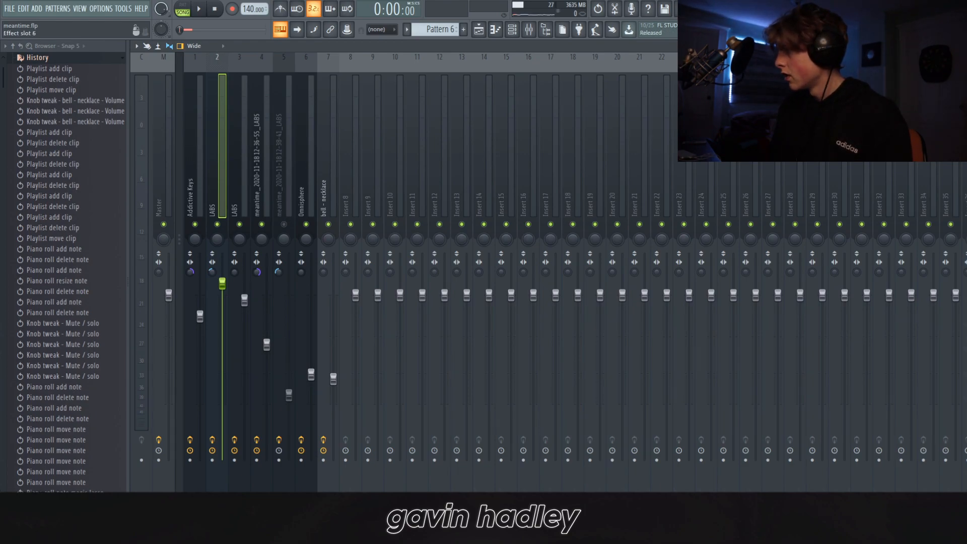
Play the opening of the loop while watching the insert 2 level, and select the LABS track at insert 3
key(space)
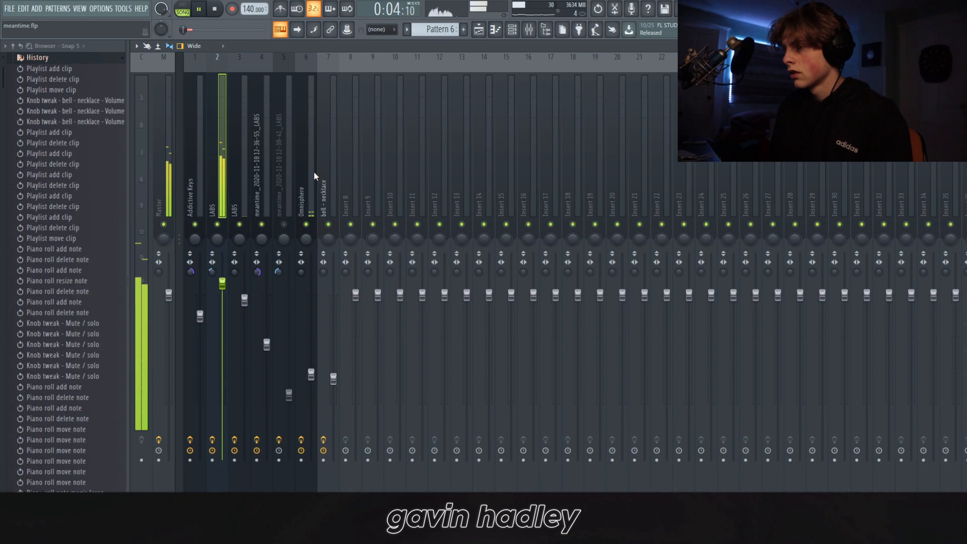
key(space)
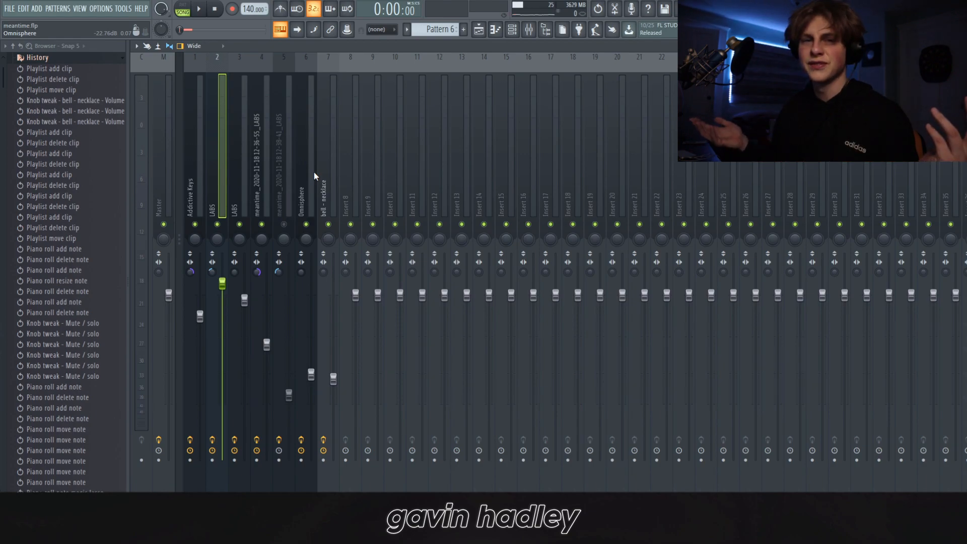
click(242, 176)
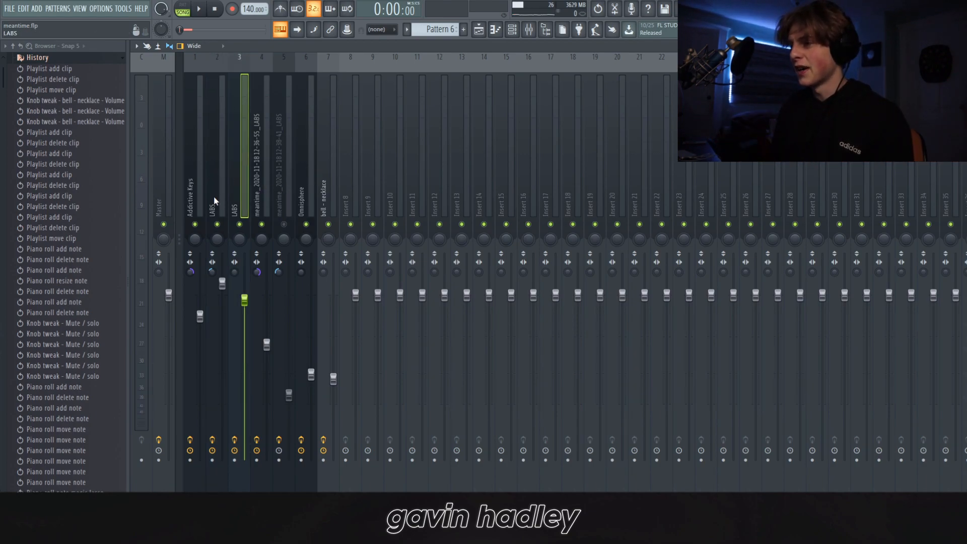
View the Addictive Keys pattern in the piano roll and its instrument's Modern Upright preset, Time Flies
key(F9)
click(372, 274)
right_click(390, 276)
double_click(358, 108)
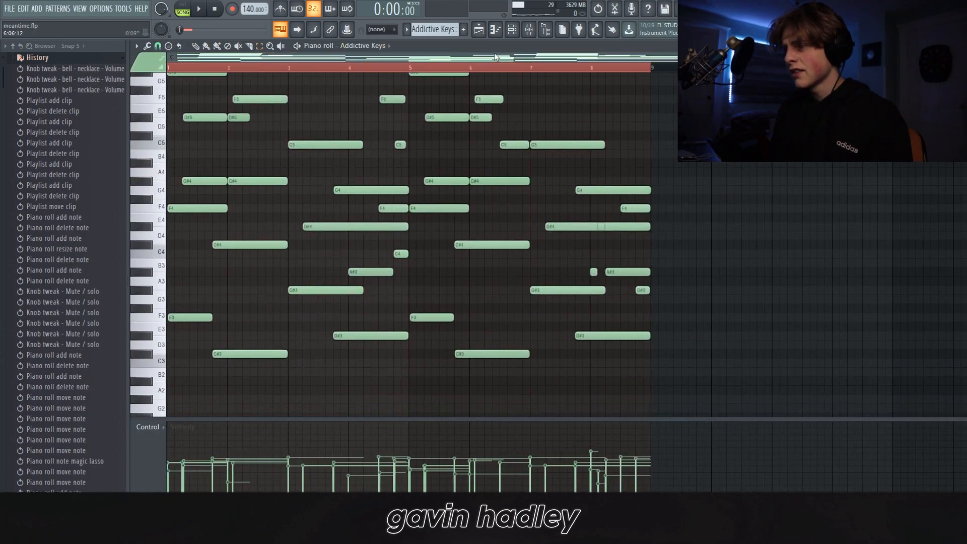
click(513, 32)
click(464, 158)
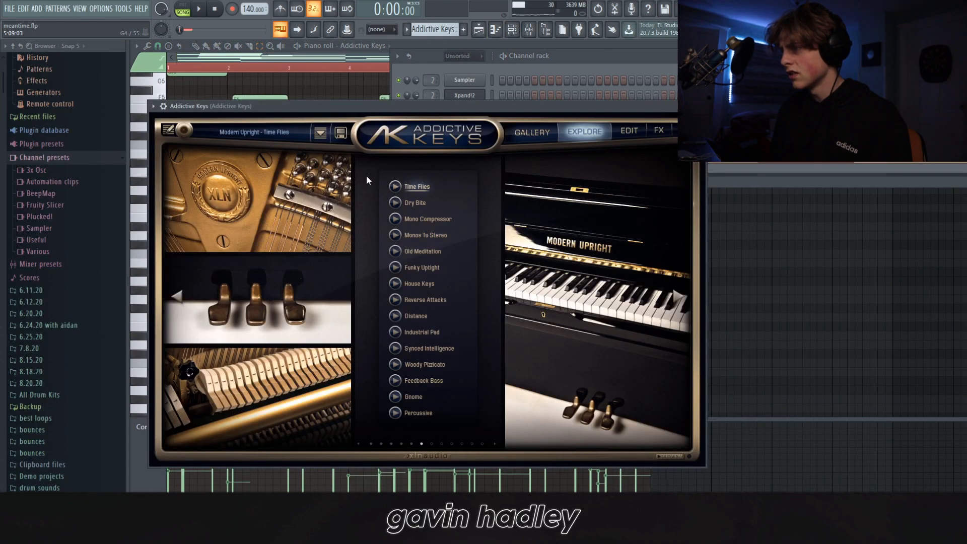
View the Addictive Keys track in the mixer and reopen its instrument from the channel rack
click(539, 63)
click(525, 31)
click(515, 31)
click(512, 32)
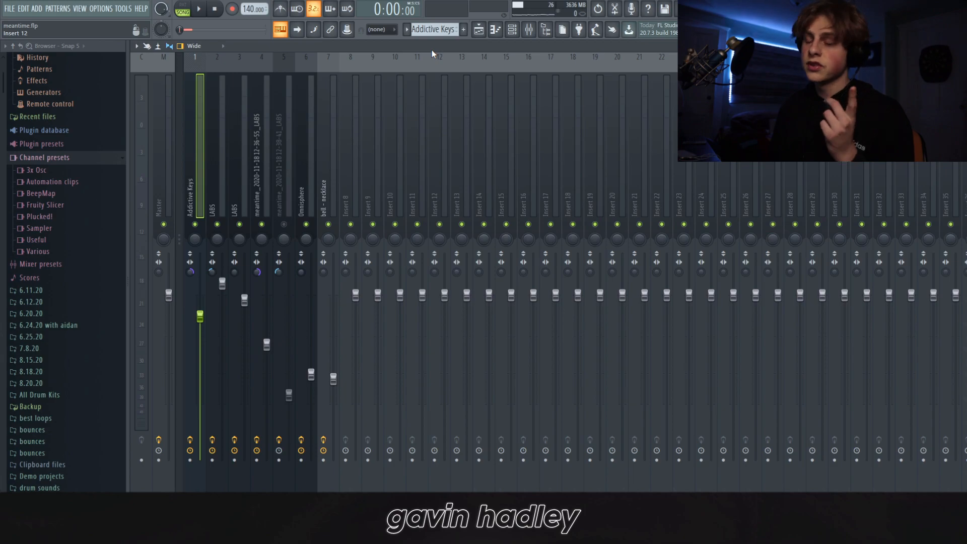
click(511, 35)
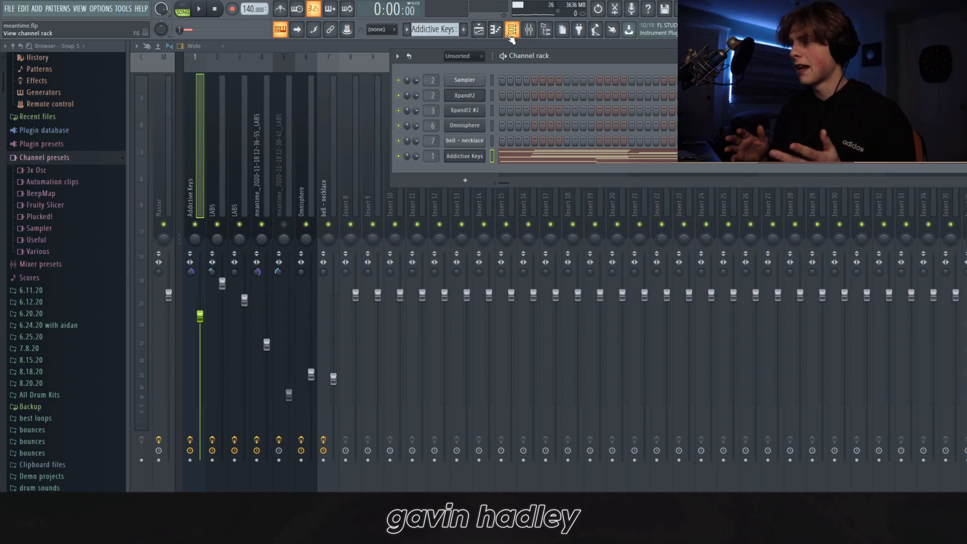
click(479, 156)
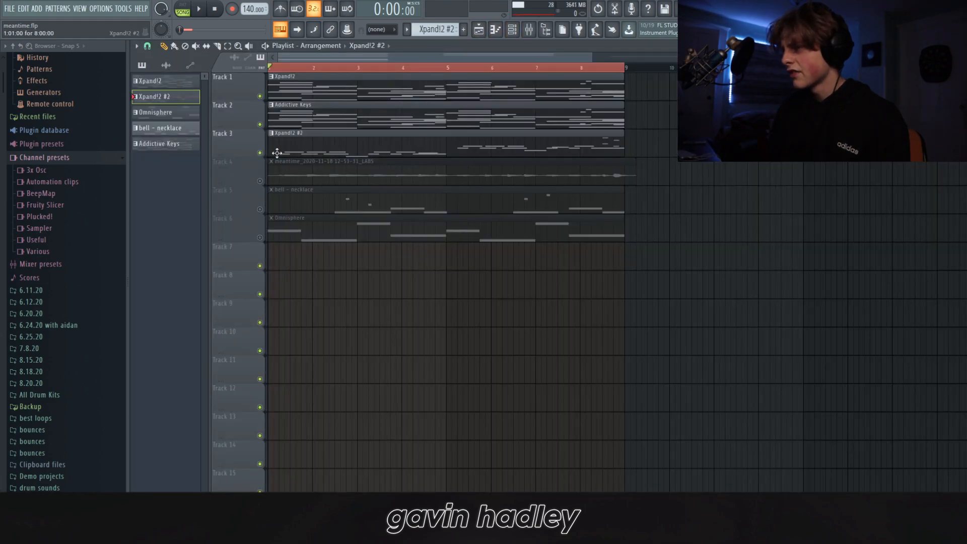
Open the Xpand!2 #2 pattern in the piano roll and audition its alternating G#4 and C5 notes through bar 4
double_click(277, 151)
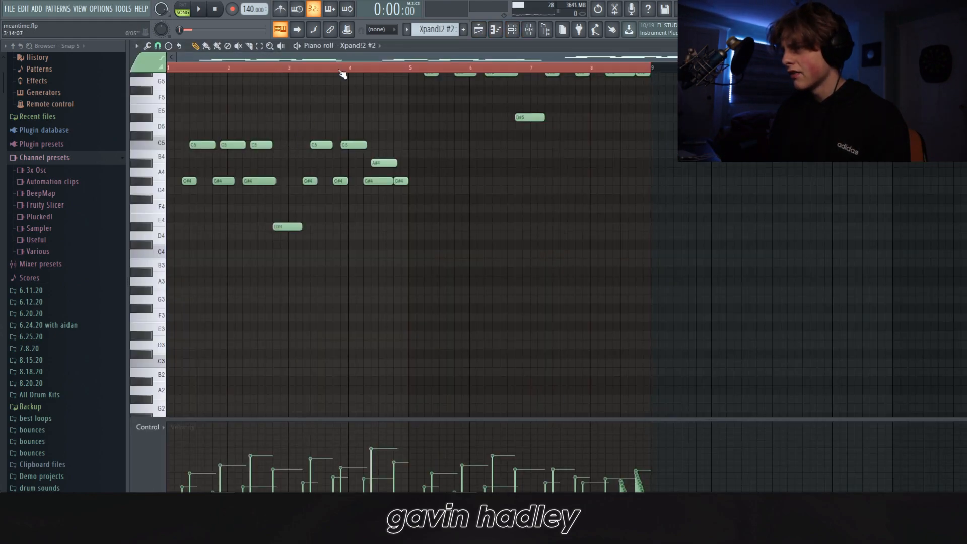
scroll(313, 186, up, 4)
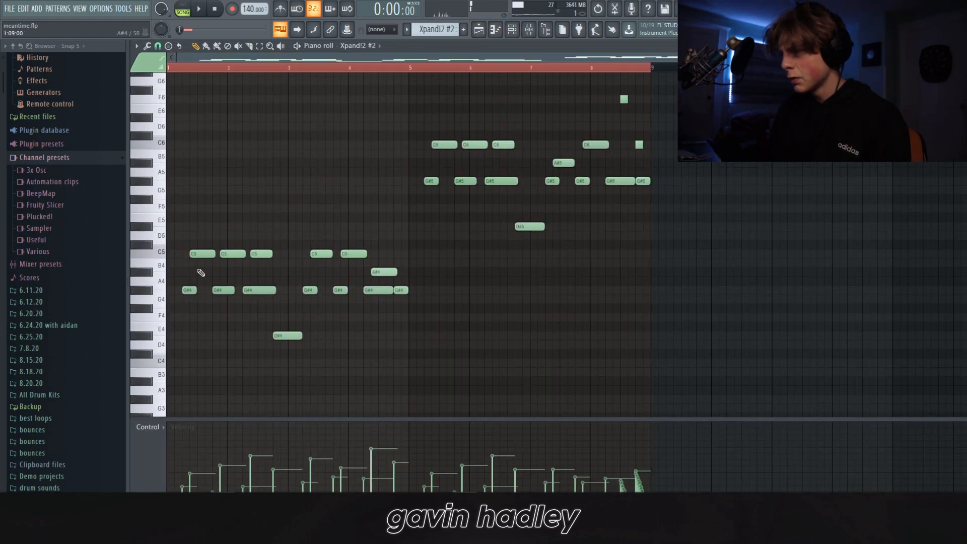
click(260, 255)
click(310, 290)
click(318, 255)
click(339, 290)
click(348, 255)
click(400, 291)
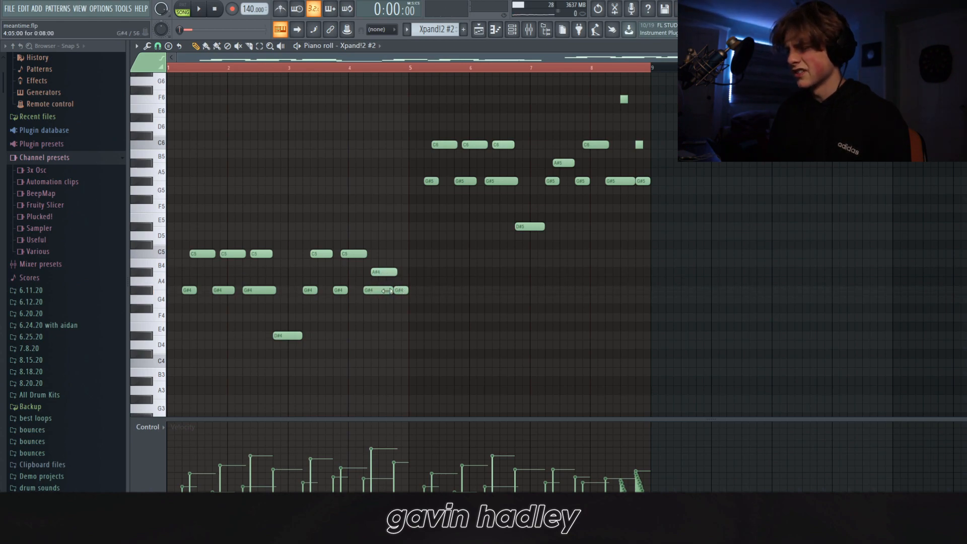
scroll(237, 373, down, 2)
scroll(239, 376, down, 1)
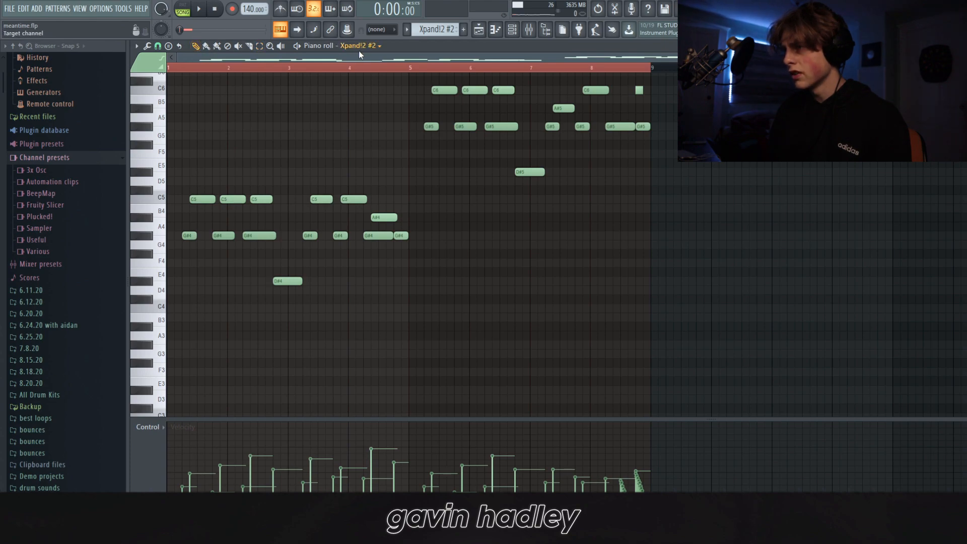
Reopen the Xpand!2 pattern in the piano roll and highlight the upper melody notes in bars 1 to 4
key(F5)
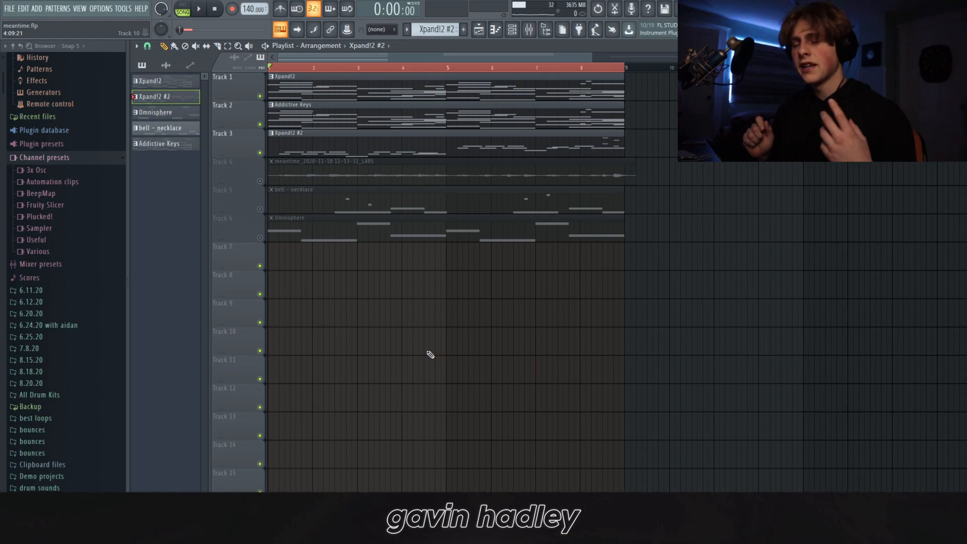
click(298, 67)
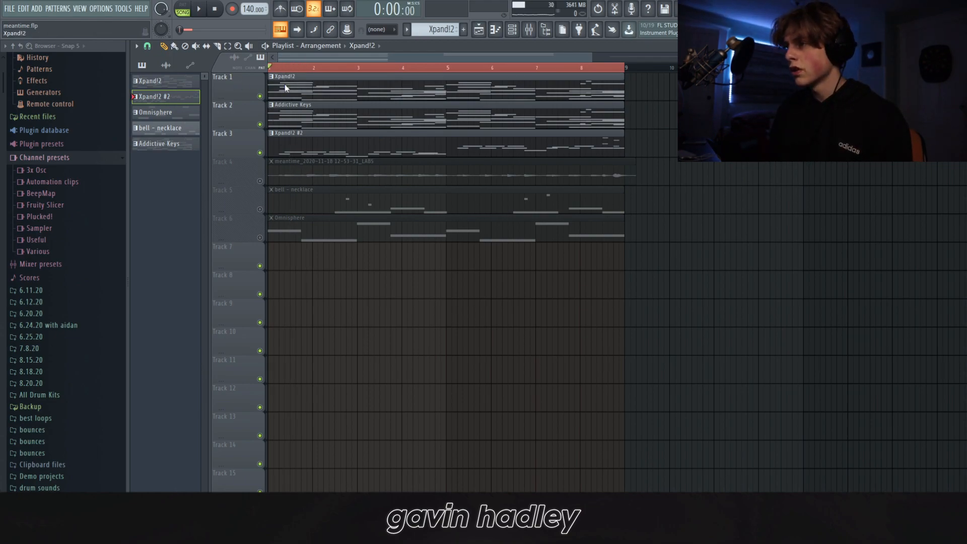
double_click(285, 84)
mouse_move(246, 195)
mouse_down()
mouse_move(264, 260)
mouse_move(237, 191)
mouse_up()
mouse_move(239, 191)
mouse_down()
mouse_move(265, 267)
mouse_move(243, 186)
mouse_move(250, 213)
mouse_move(247, 191)
mouse_move(246, 203)
mouse_up()
click(265, 271)
click(353, 207)
drag(350, 187, 398, 280)
drag(382, 205, 386, 237)
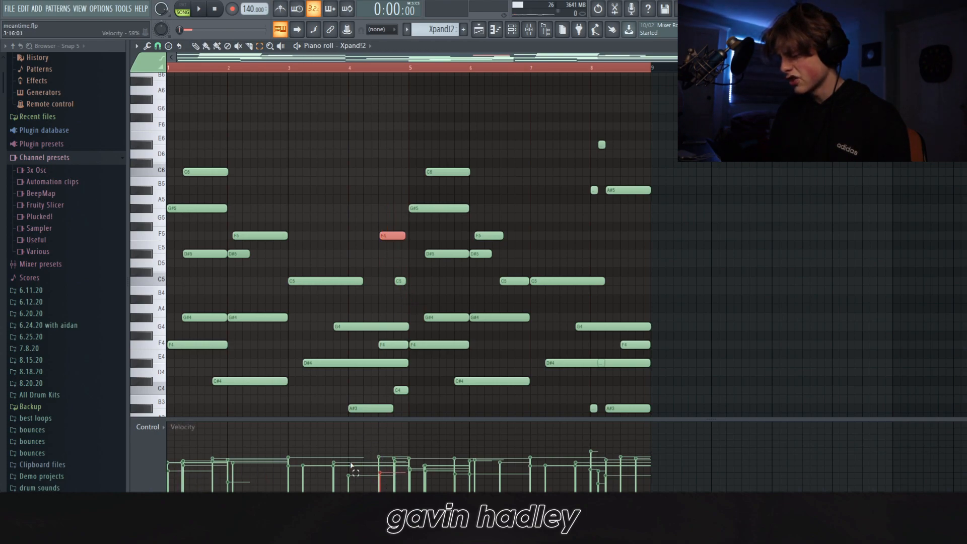
Highlight the three high melody notes in bar 8, switch back to the Draw tool and audition the first A#5
drag(562, 112, 656, 218)
click(195, 45)
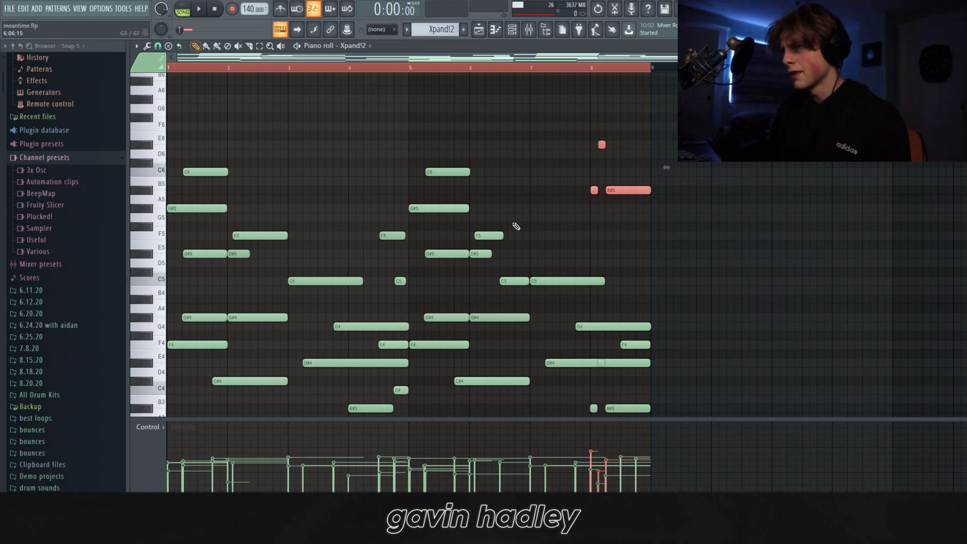
click(595, 190)
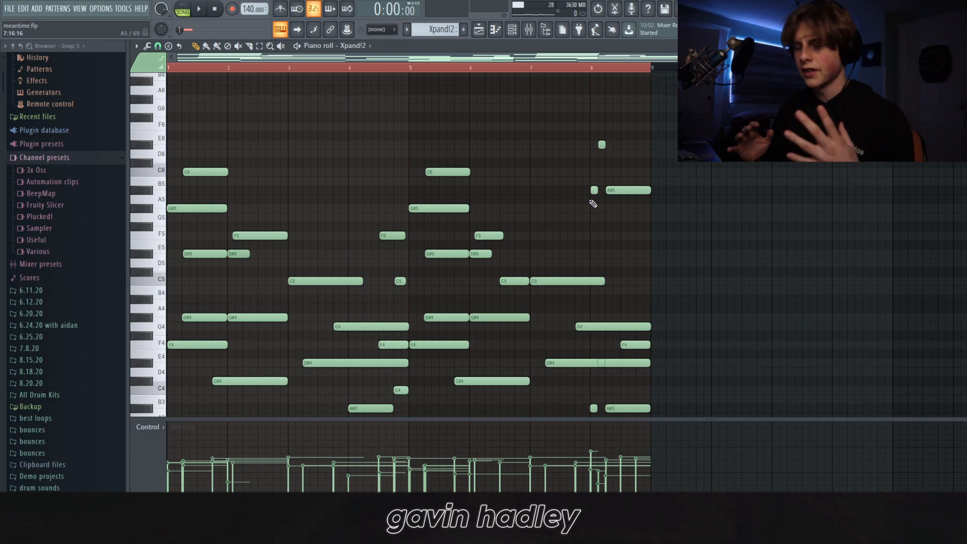
click(481, 32)
drag(577, 287, 530, 262)
right_click(566, 264)
Open the mixer and view the muted LABS recording insert and the LABS track at insert 3
key(F9)
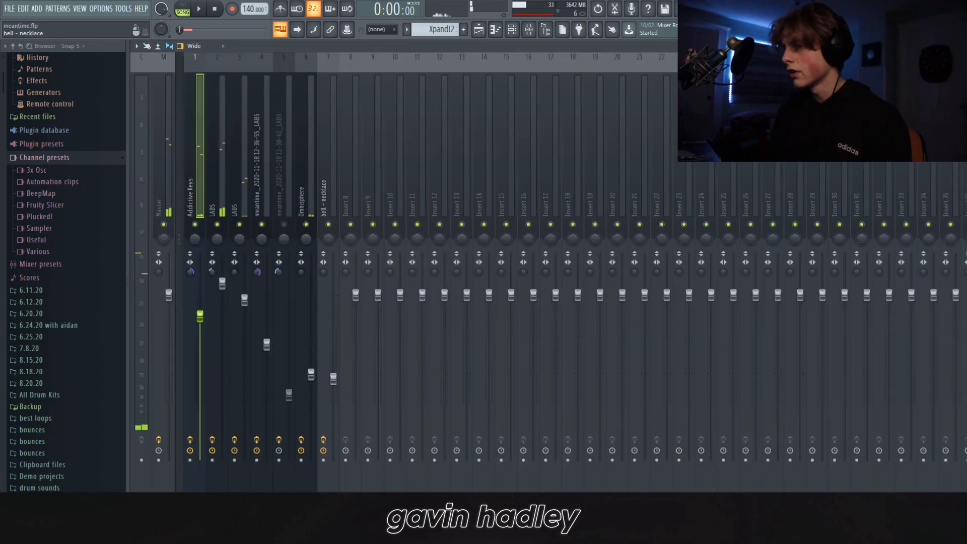
click(283, 177)
click(240, 162)
Play the Xpand!2 #2 pattern from bar 1 into its octave-higher second half, highlighting a G#4 and C5 pair near bar 2
key(space)
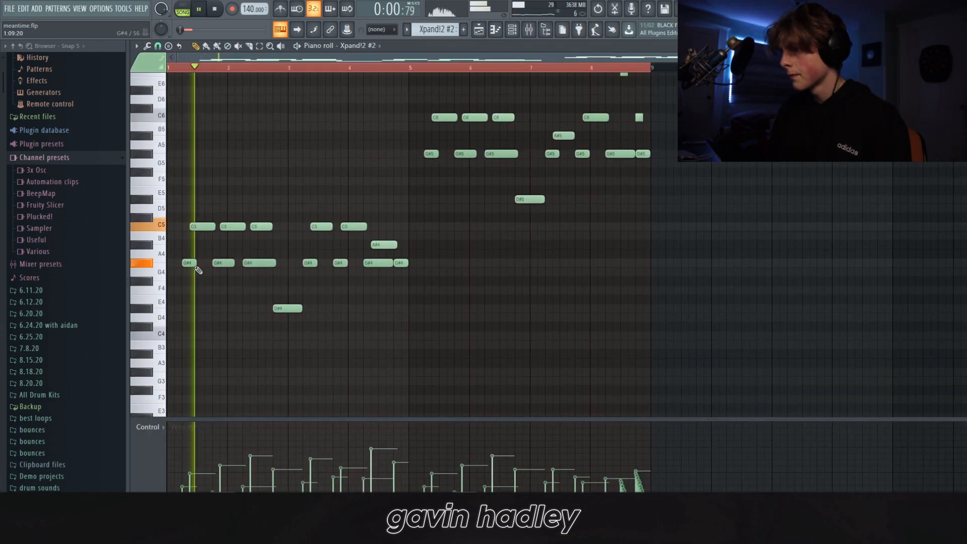
drag(218, 273, 241, 227)
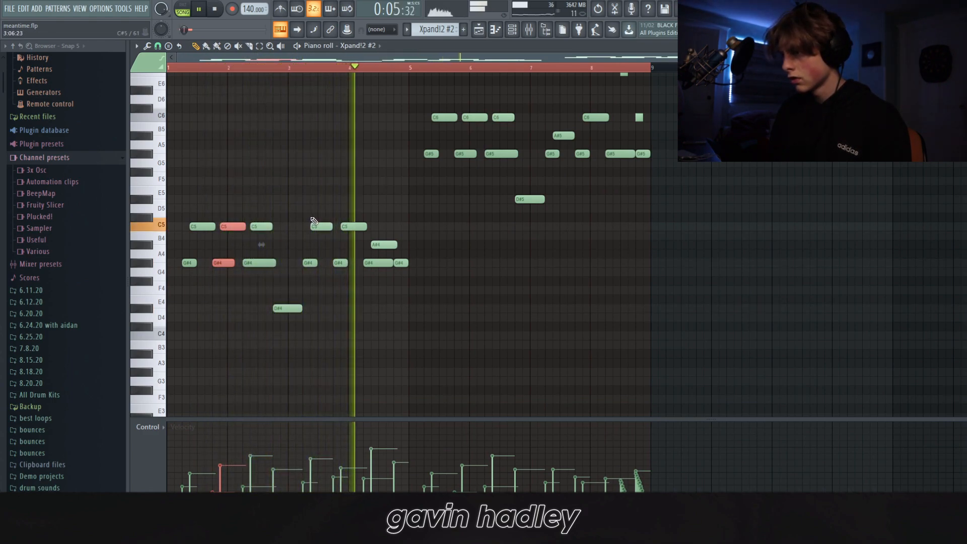
scroll(435, 289, up, 1)
scroll(433, 286, up, 5)
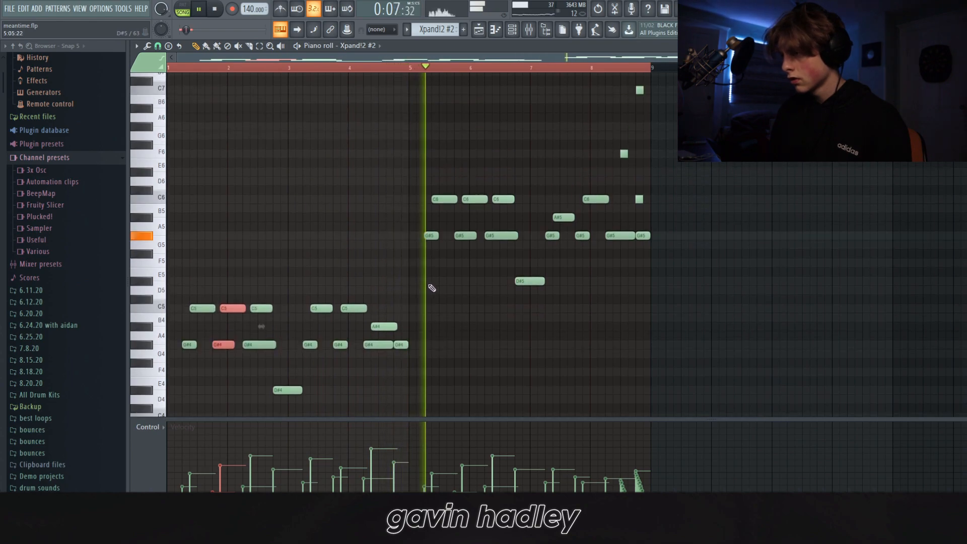
scroll(433, 282, up, 6)
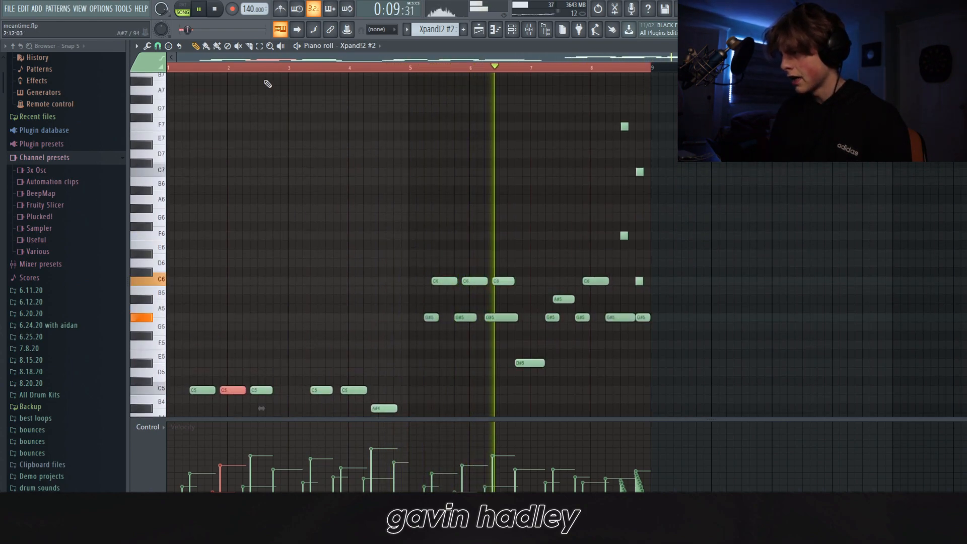
Play on into bar 8, stop, and examine the rapidly repeated short notes at the end of the Xpand!2 #2 pattern up close
drag(182, 57, 769, 202)
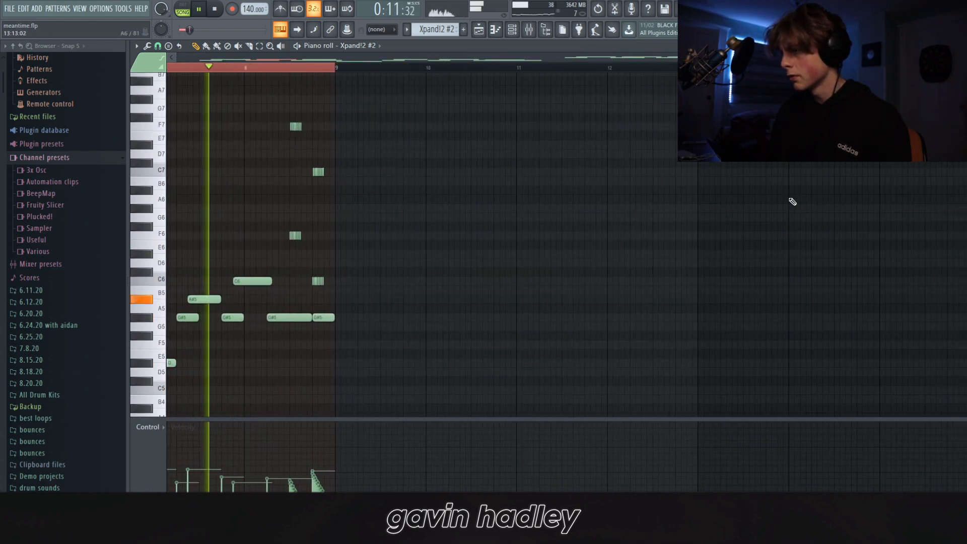
drag(963, 57, 714, 57)
key(space)
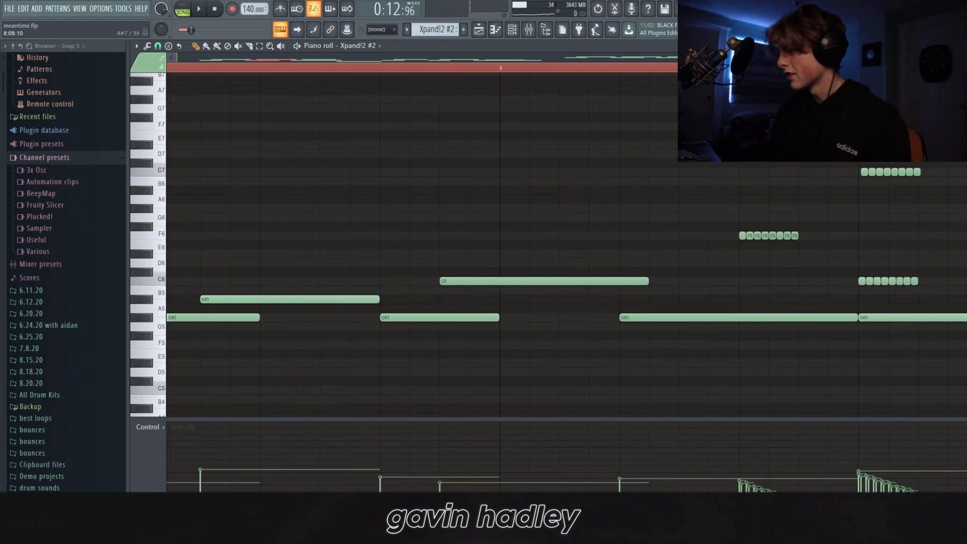
click(619, 71)
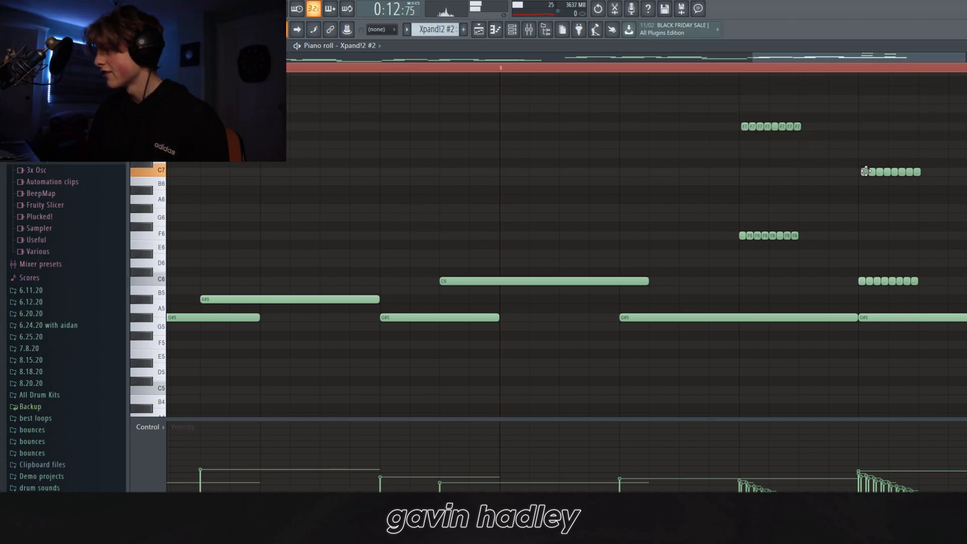
Highlight all four rows of repeated short notes late in bar 8, and narrow the selection to the F7 and C7 rows
drag(714, 103, 966, 275)
drag(936, 181, 937, 204)
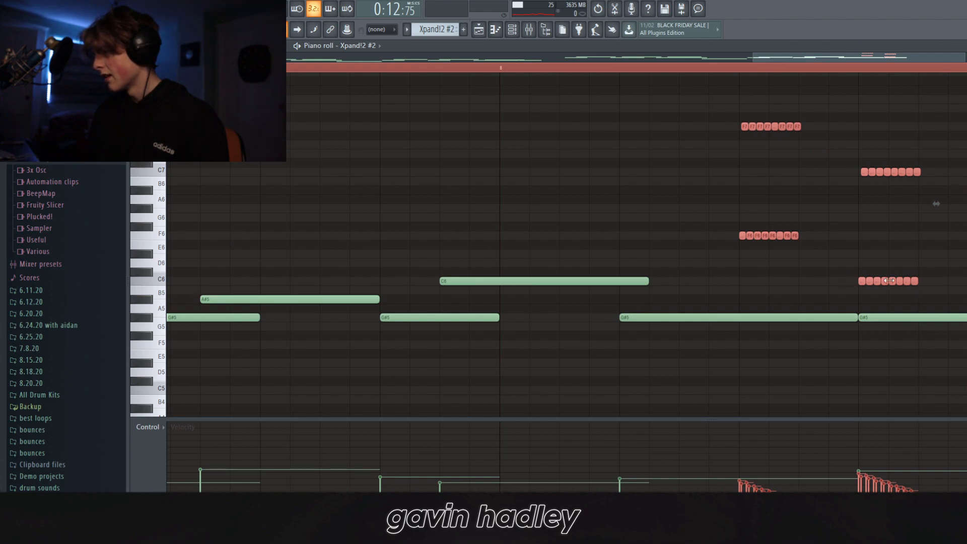
drag(648, 123, 933, 189)
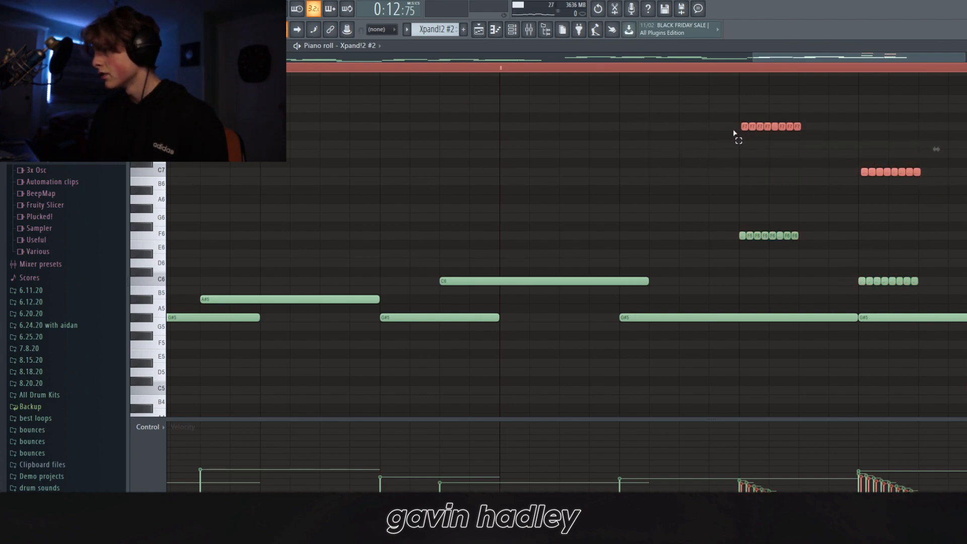
Return to the playlist and play the LABS recording on track 4 with all other instrument tracks muted
click(736, 138)
scroll(756, 174, down, 1)
drag(713, 86, 692, 77)
click(485, 32)
click(528, 30)
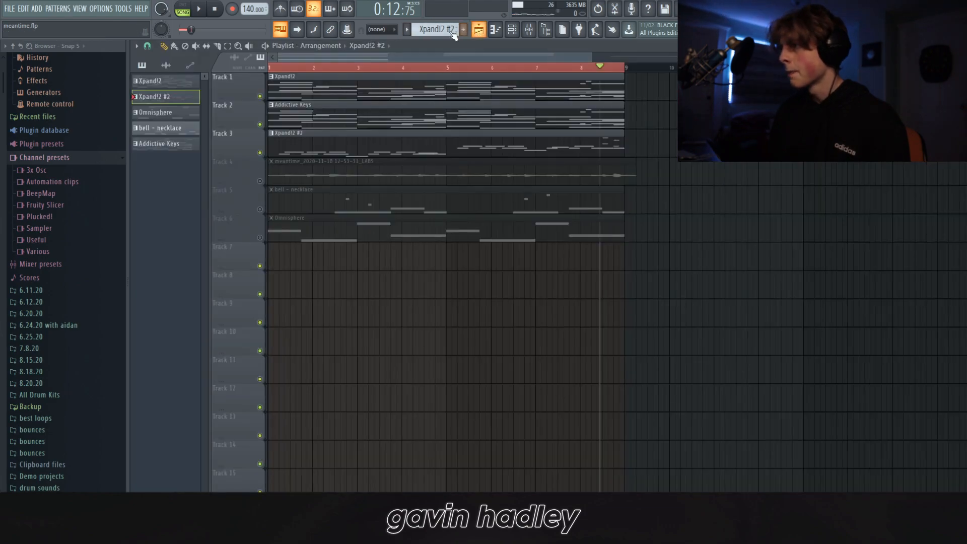
click(479, 31)
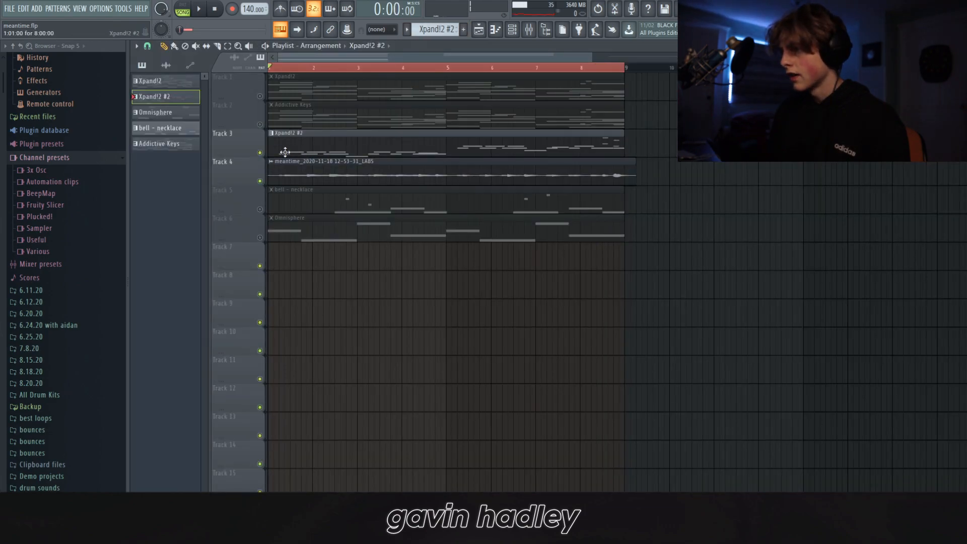
click(260, 153)
key(space)
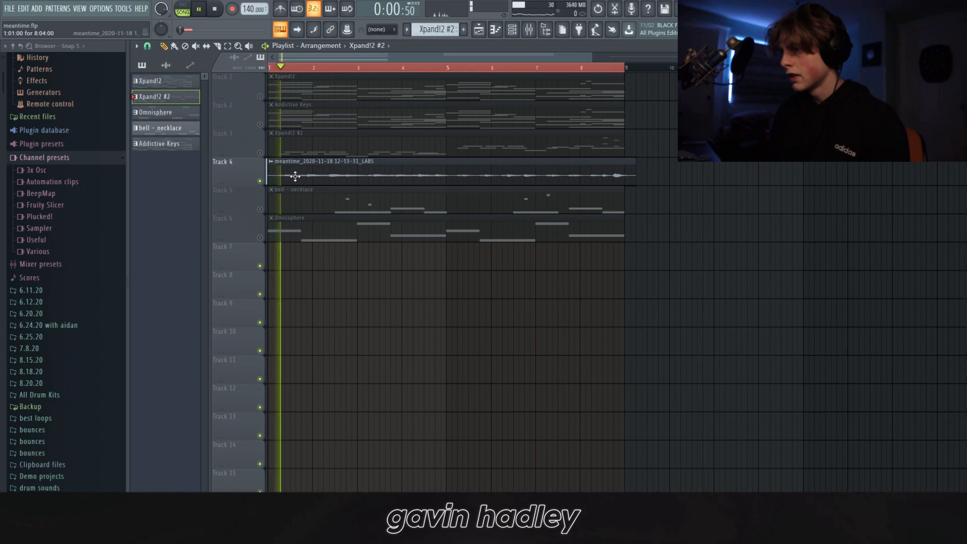
While it plays, inspect the Crystallizer effect on the LABS recording's mixer insert 4, and stop playback back in the playlist
double_click(299, 174)
key(Escape)
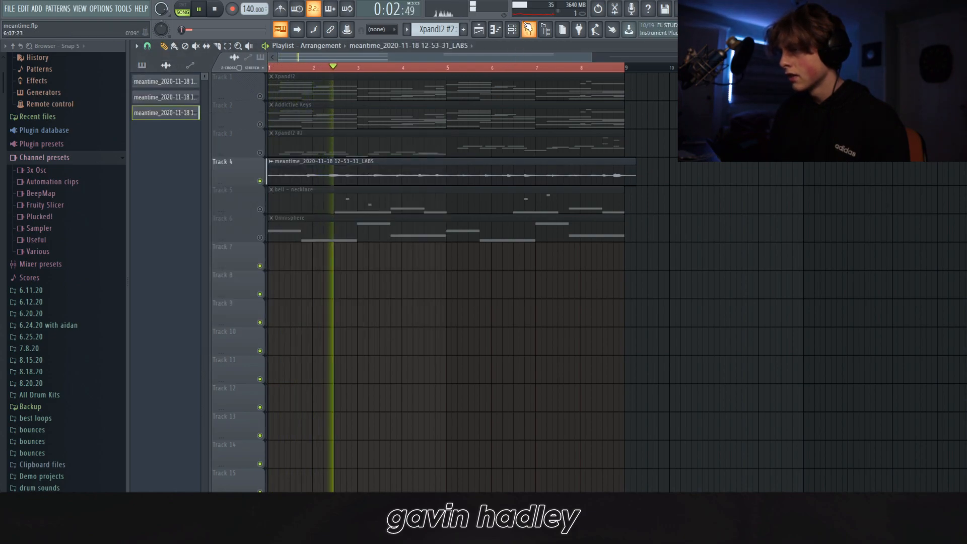
click(513, 30)
click(529, 30)
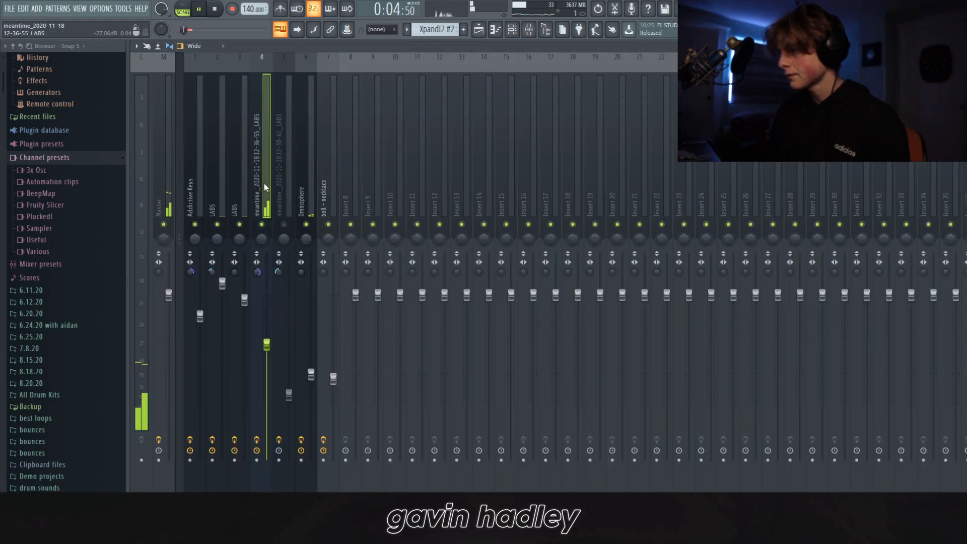
click(966, 111)
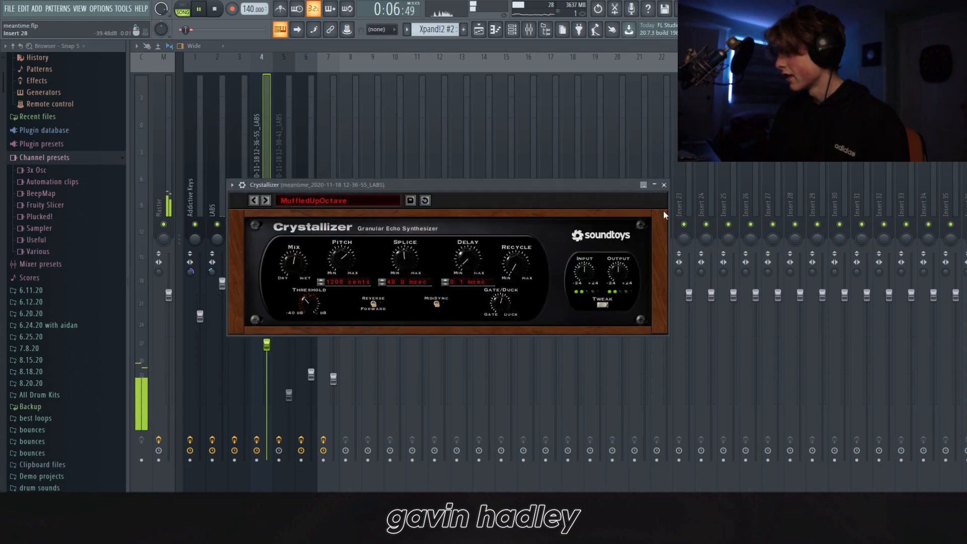
click(966, 120)
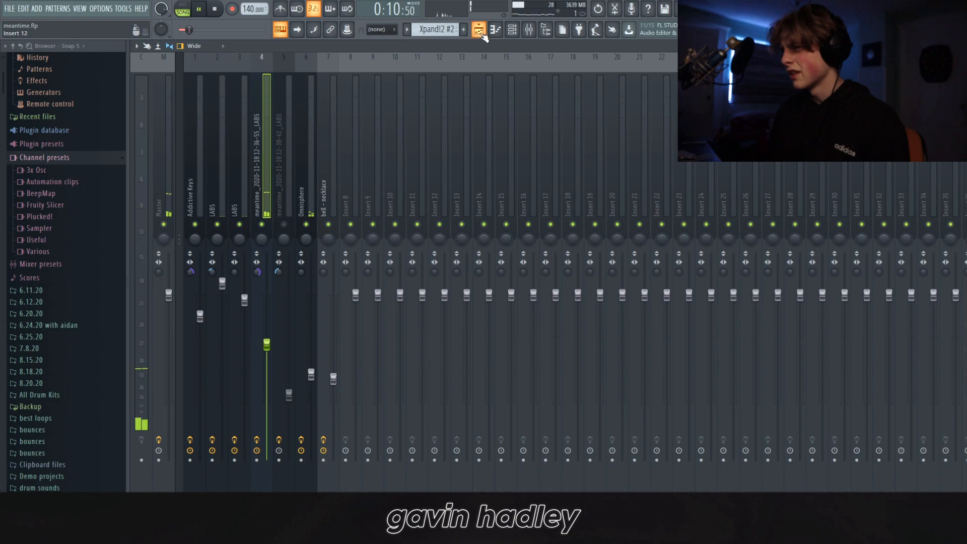
key(F5)
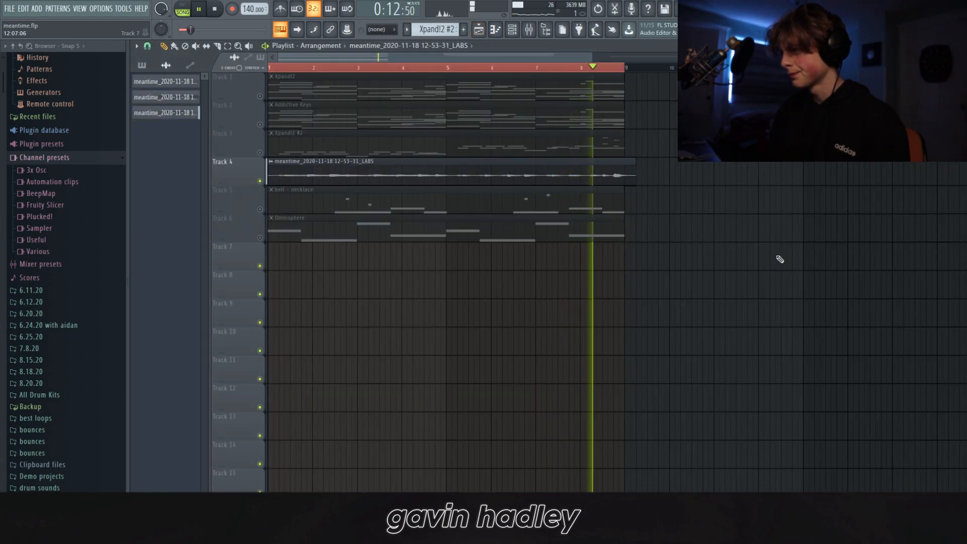
key(space)
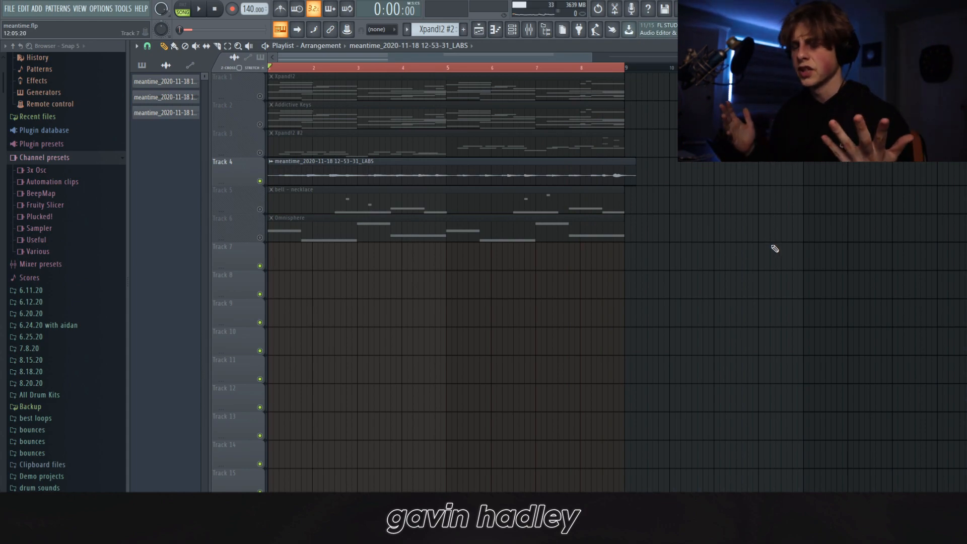
Unmute the Xpand!2 #2, Omnisphere, Addictive Keys and Xpand!2 tracks in the playlist
click(260, 153)
click(260, 237)
click(260, 125)
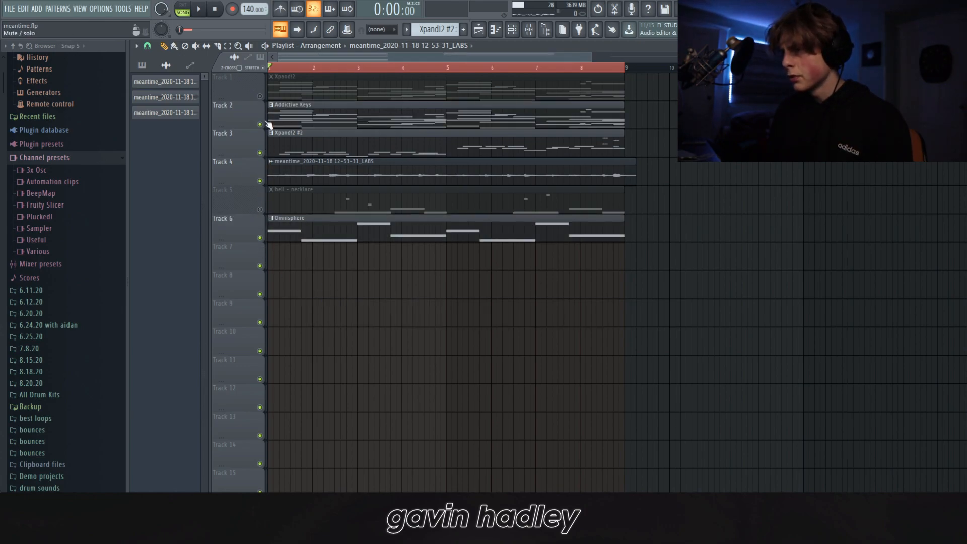
click(260, 96)
Open the Omnisphere pattern in the piano roll, play the loop and examine its long single notes
double_click(316, 233)
key(space)
scroll(544, 202, down, 5)
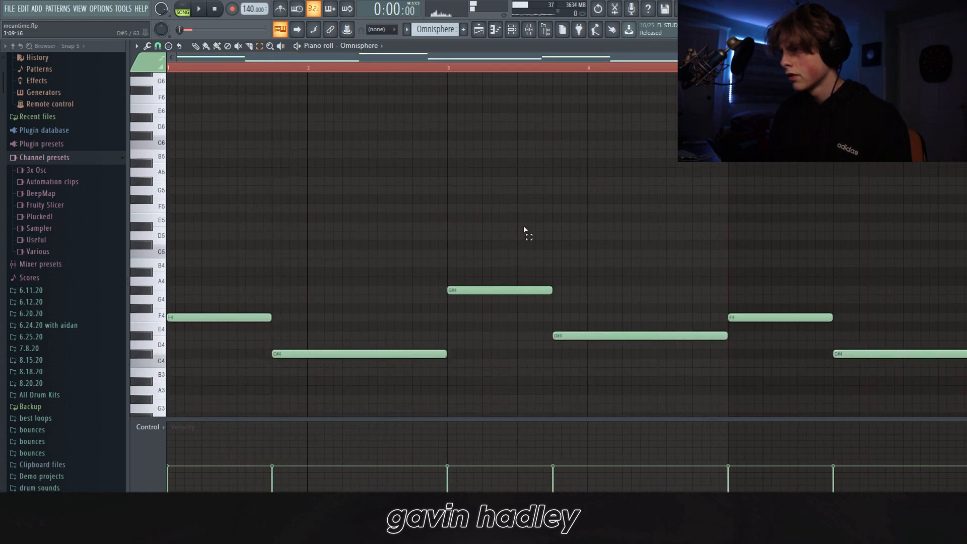
Select the Omnisphere mixer insert and examine the settings of its RC-20 Retro Color effect
click(529, 30)
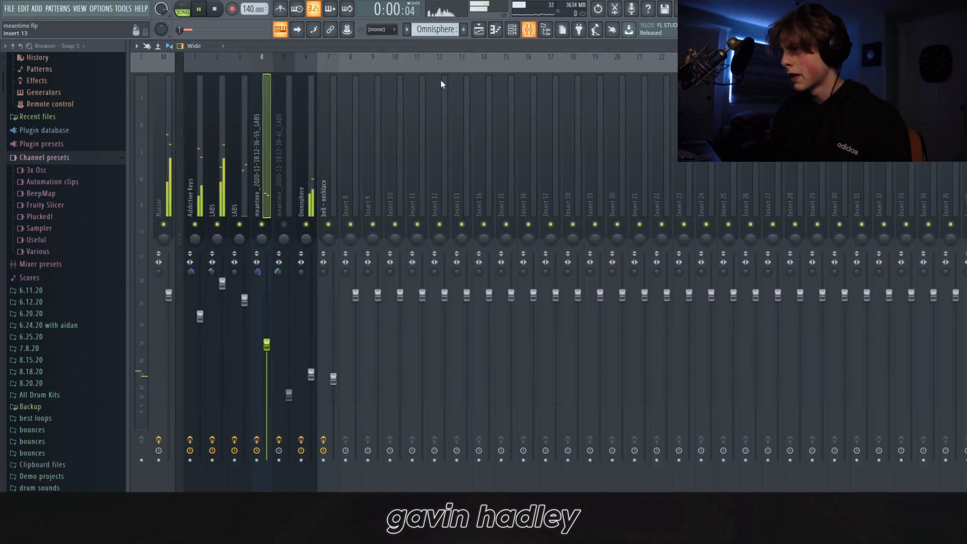
click(302, 174)
key(space)
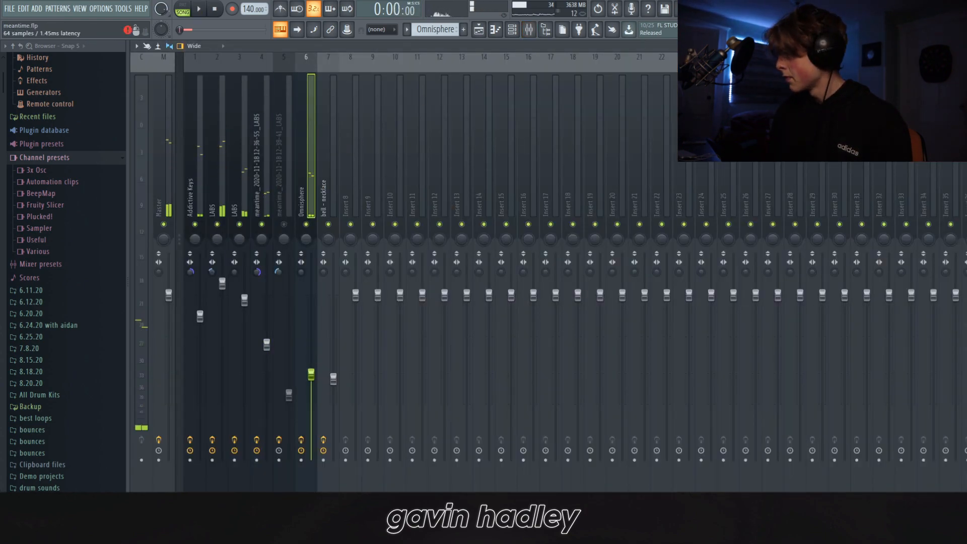
drag(505, 157, 669, 104)
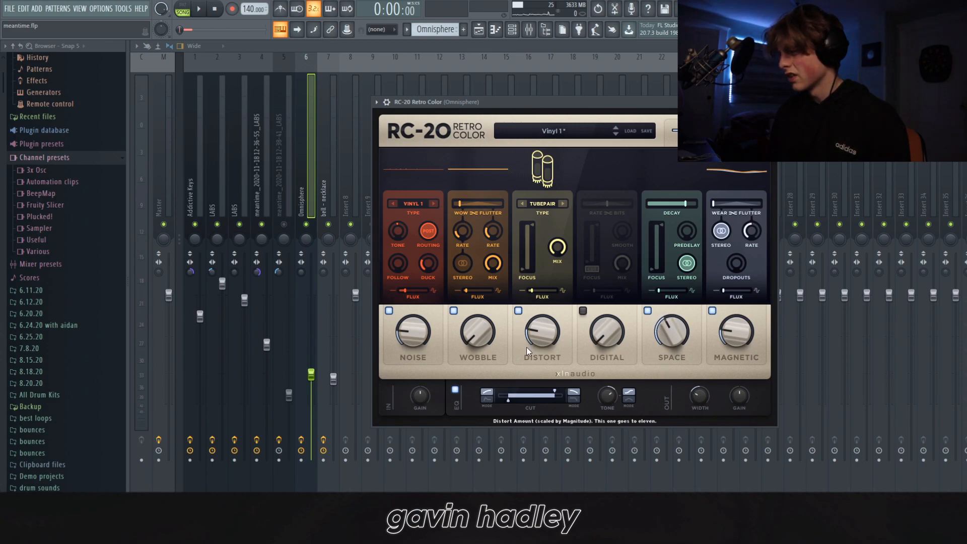
key(Escape)
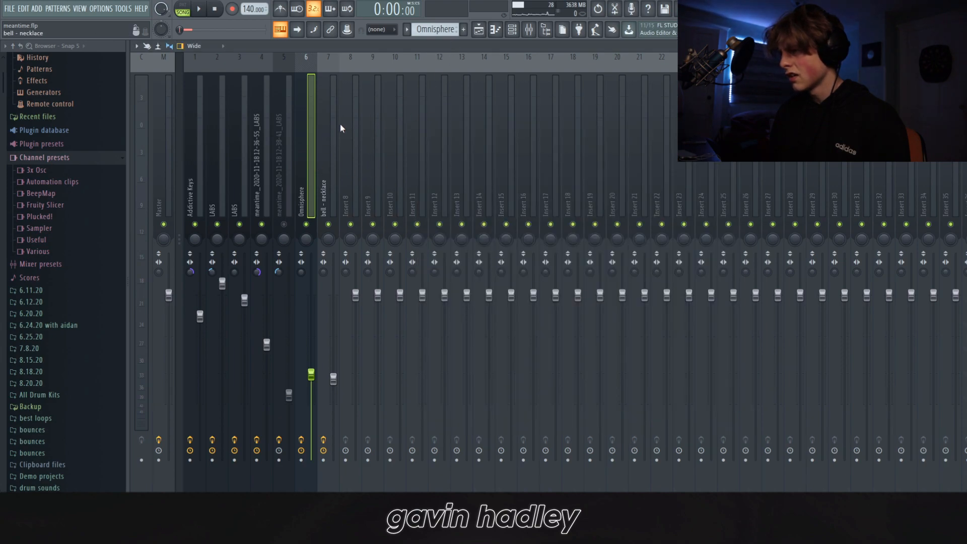
Unmute the bell - necklace track, start playback and open its pattern in the piano roll
key(F5)
click(260, 209)
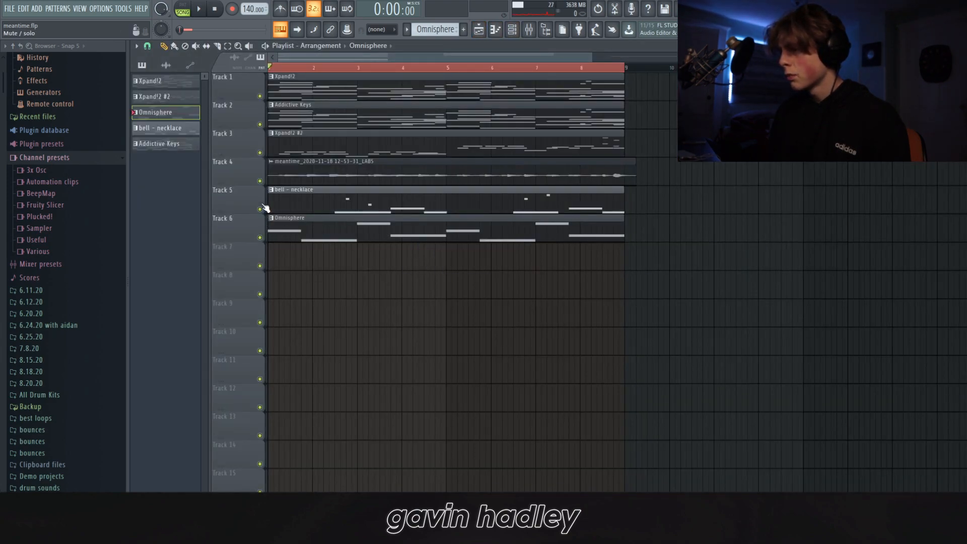
key(space)
double_click(365, 199)
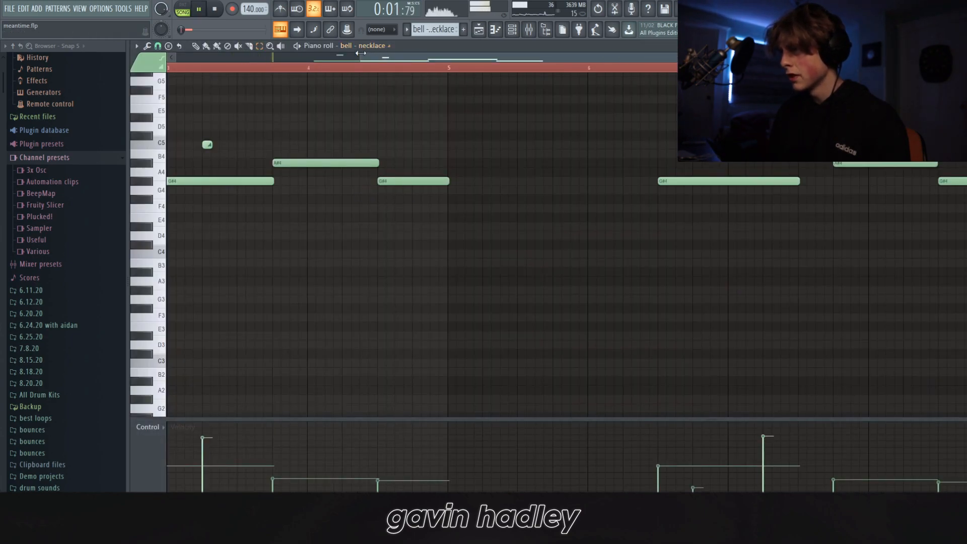
Play through the bell - necklace pattern and examine its G#4 and A#4 notes and the short slide notes above them
drag(361, 53, 126, 104)
scroll(486, 197, up, 4)
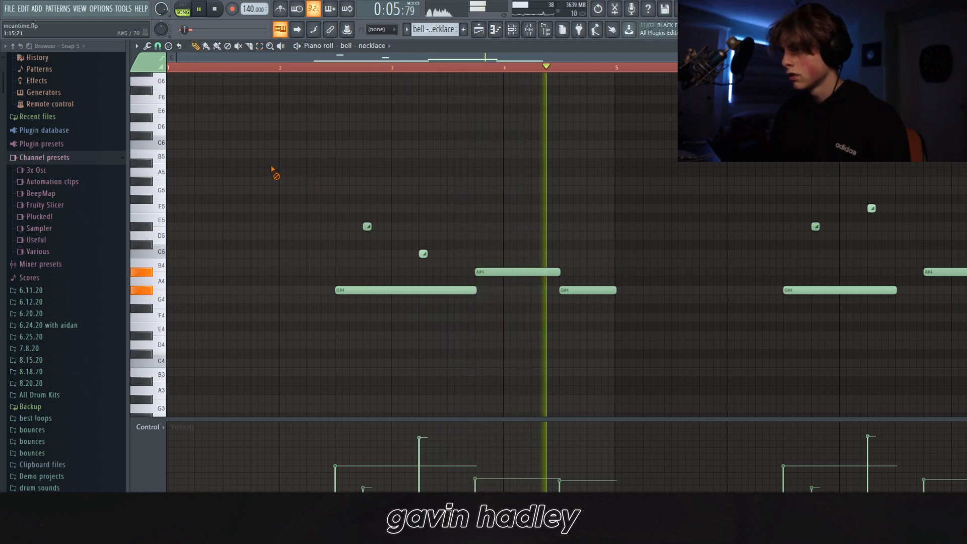
key(space)
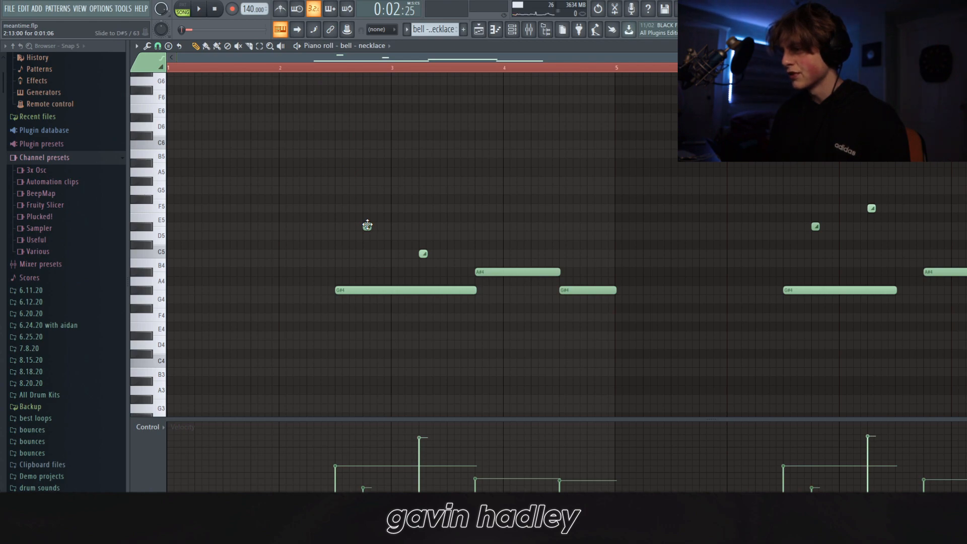
scroll(367, 225, down, 3)
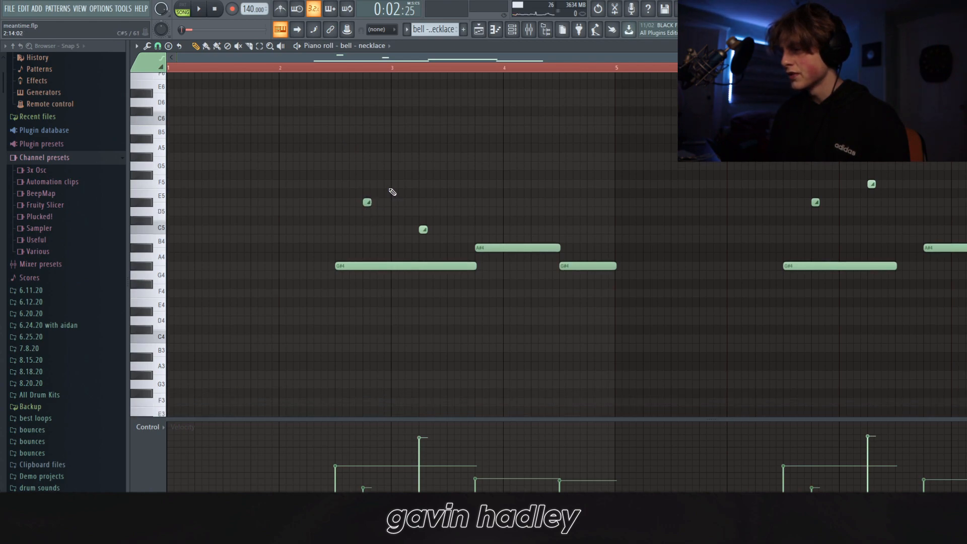
scroll(483, 158, up, 3)
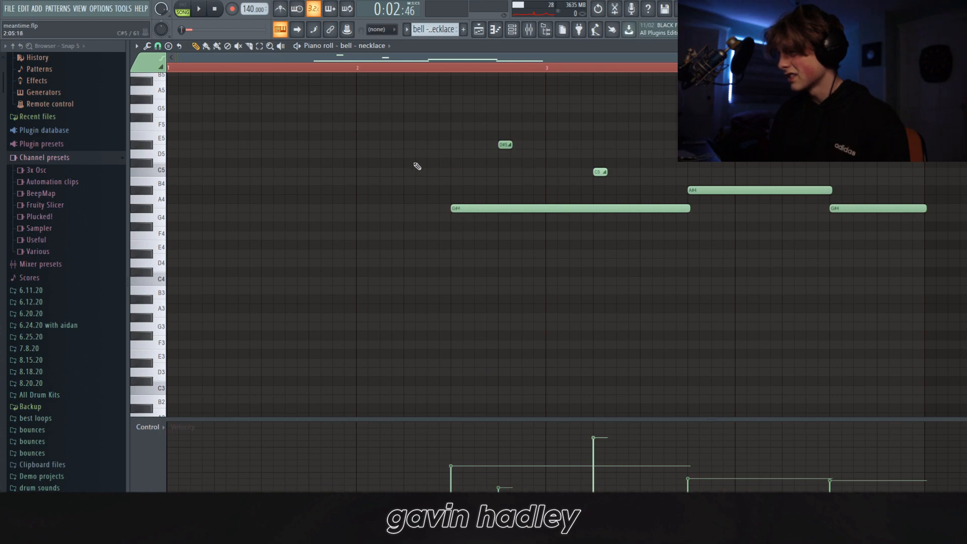
key(space)
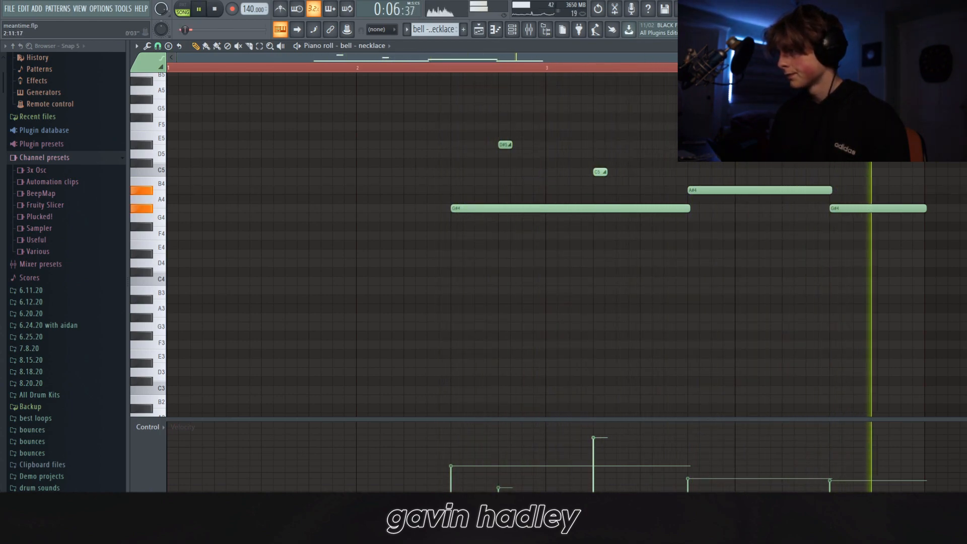
scroll(693, 299, down, 5)
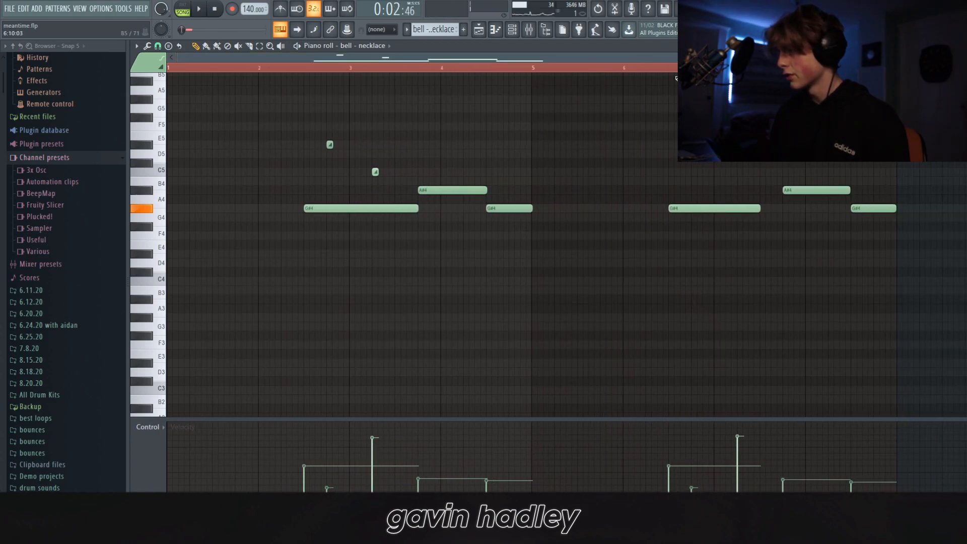
key(space)
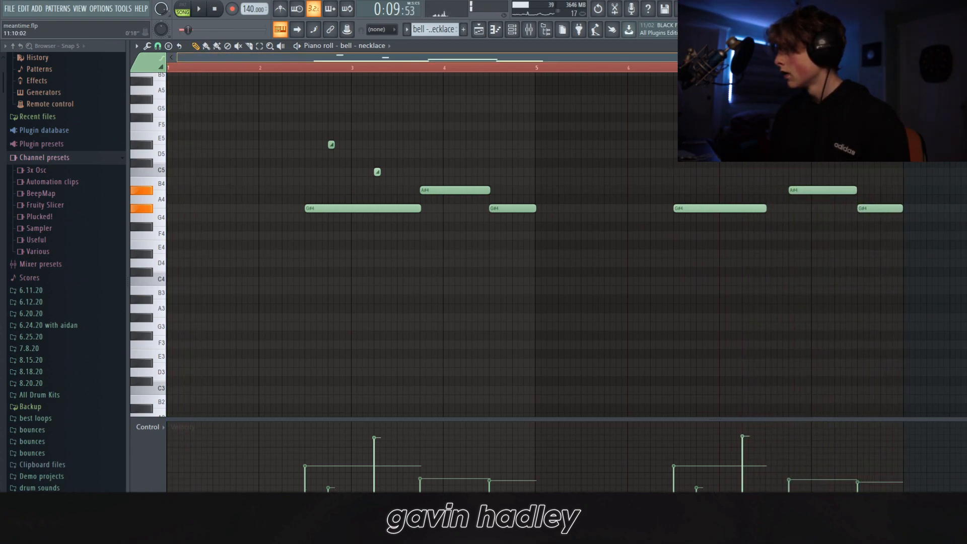
Try lengthening the D#5 slide note late in bar 2 to 0:08:06, 0:06:06 and 0:04:06, auditioning the changes
drag(966, 57, 595, 115)
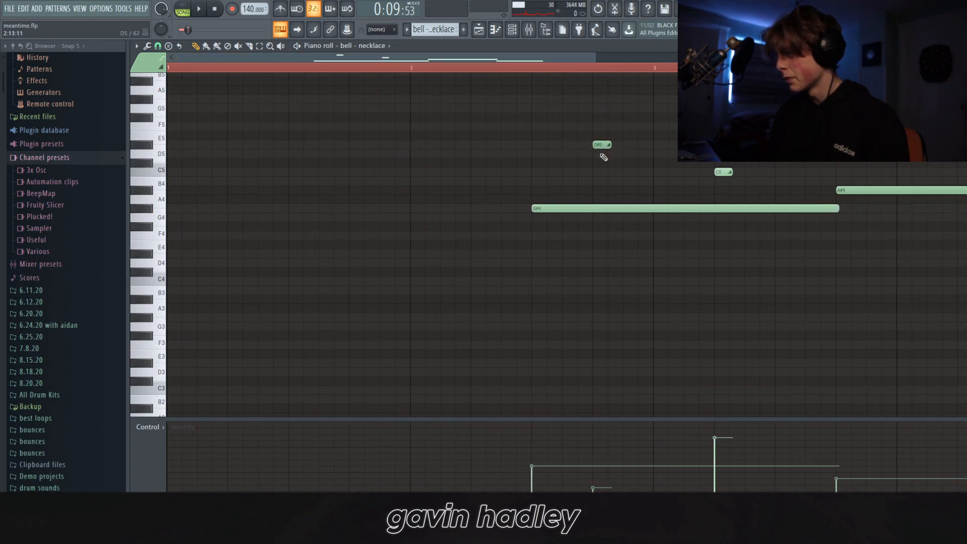
click(531, 69)
key(space)
key(space)
drag(610, 144, 716, 144)
key(space)
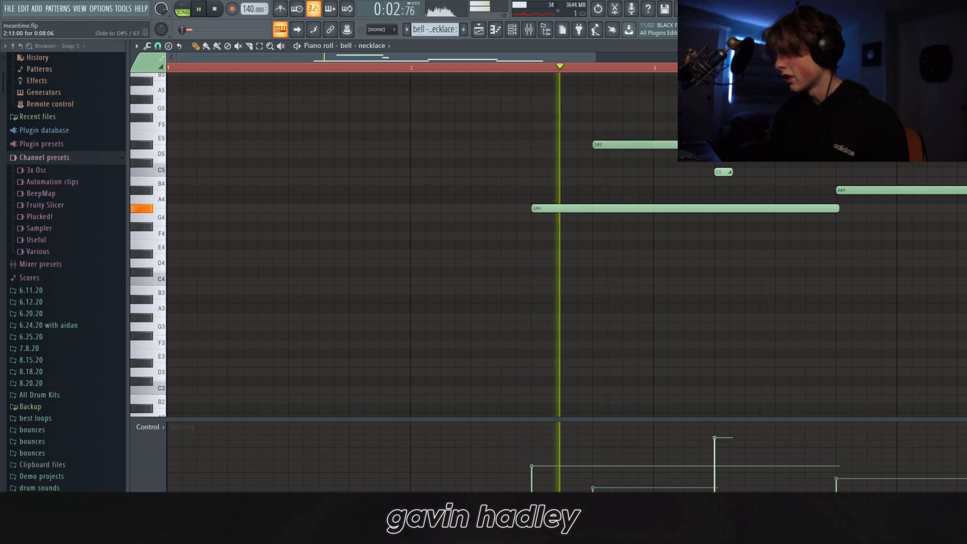
key(space)
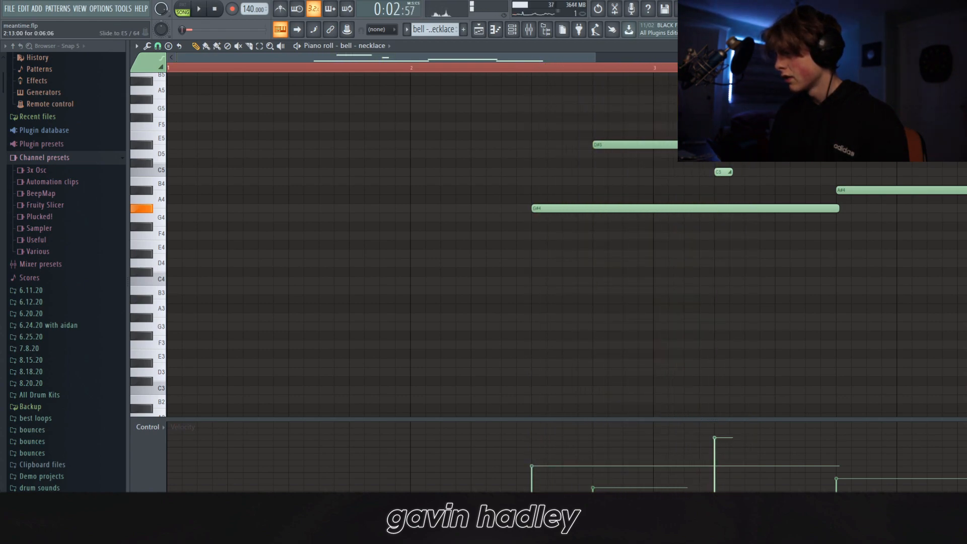
key(space)
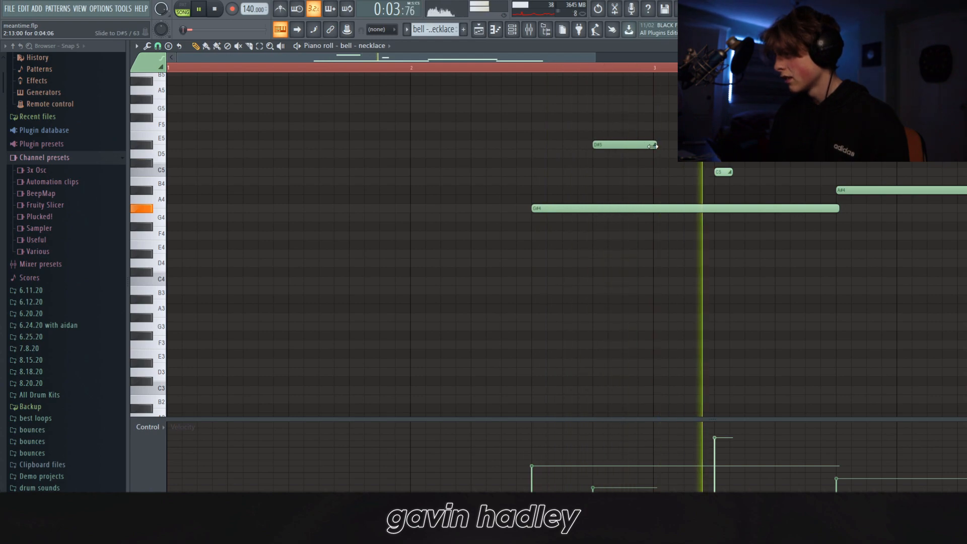
key(space)
Undo the length changes on the D#5 slide note and play that passage again
key(ctrl+alt+z)
key(ctrl+alt+z)
key(space)
key(space)
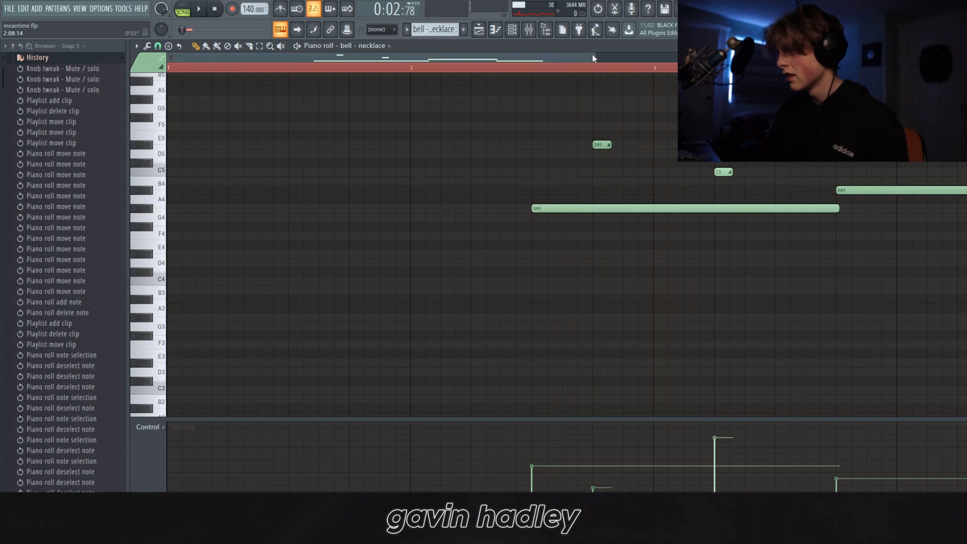
Return to the playlist and show the whole arrangement, including the separate clip copies spread out after bar 8
drag(595, 58, 963, 58)
click(478, 30)
click(495, 312)
right_click(496, 313)
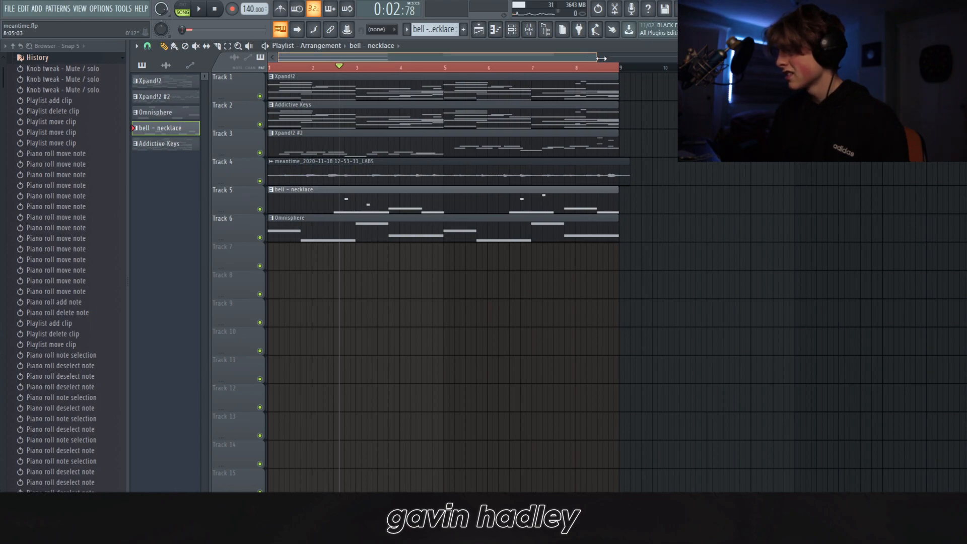
drag(596, 58, 957, 58)
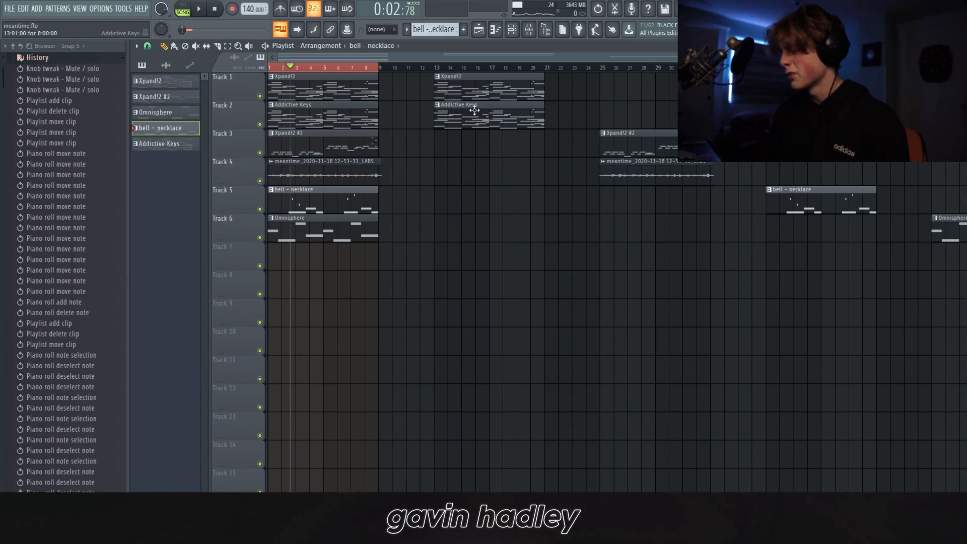
Play the separate Xpand!2 #2 and LABS clips from bar 25 and the bell - necklace clip from bar 37, and stop
click(603, 68)
key(space)
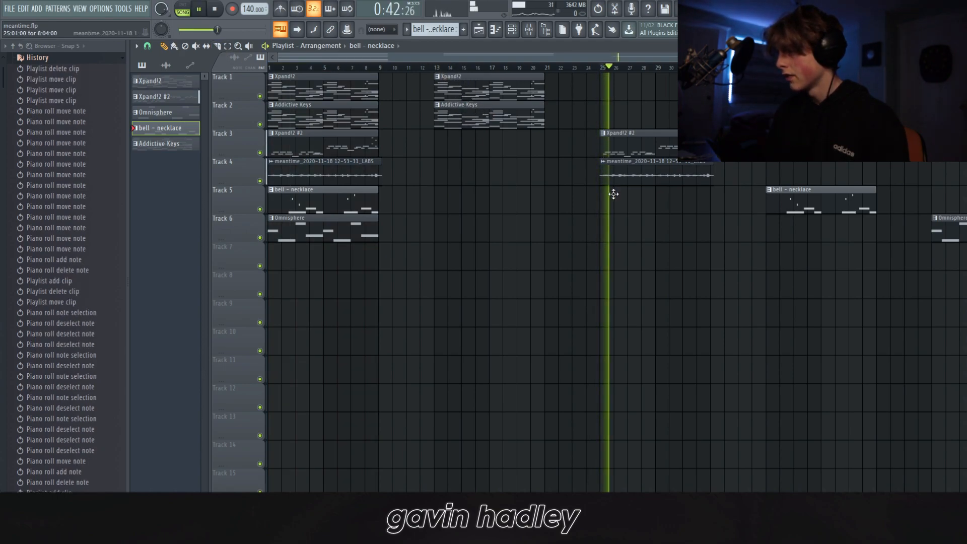
key(space)
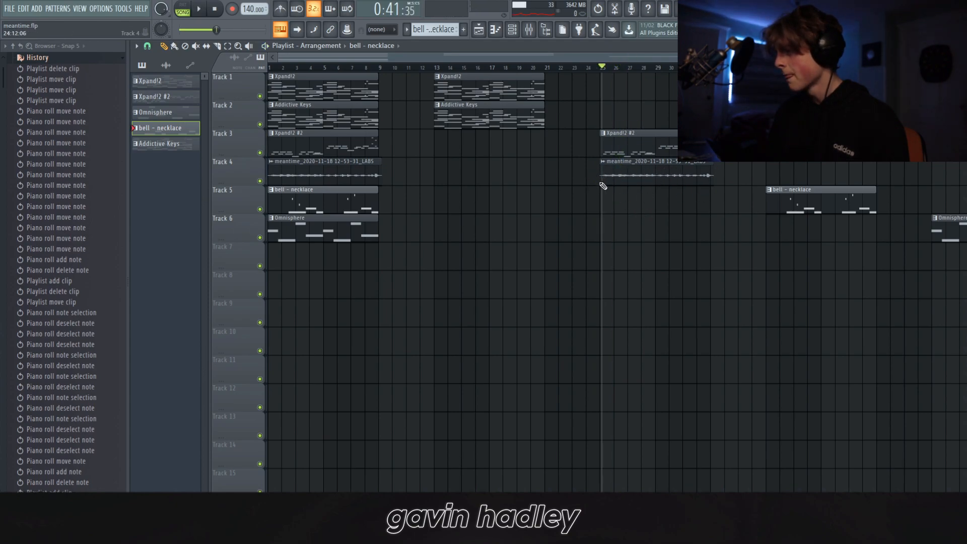
click(640, 173)
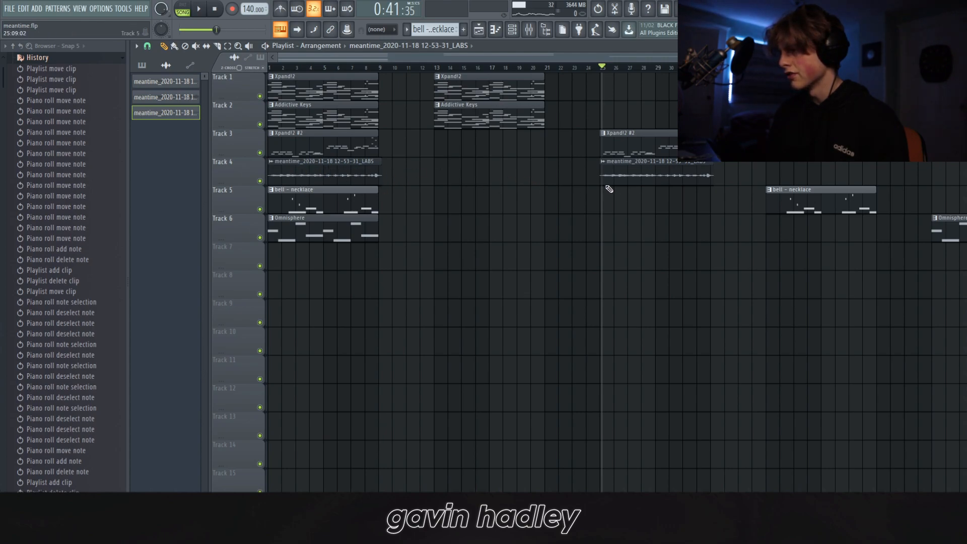
key(space)
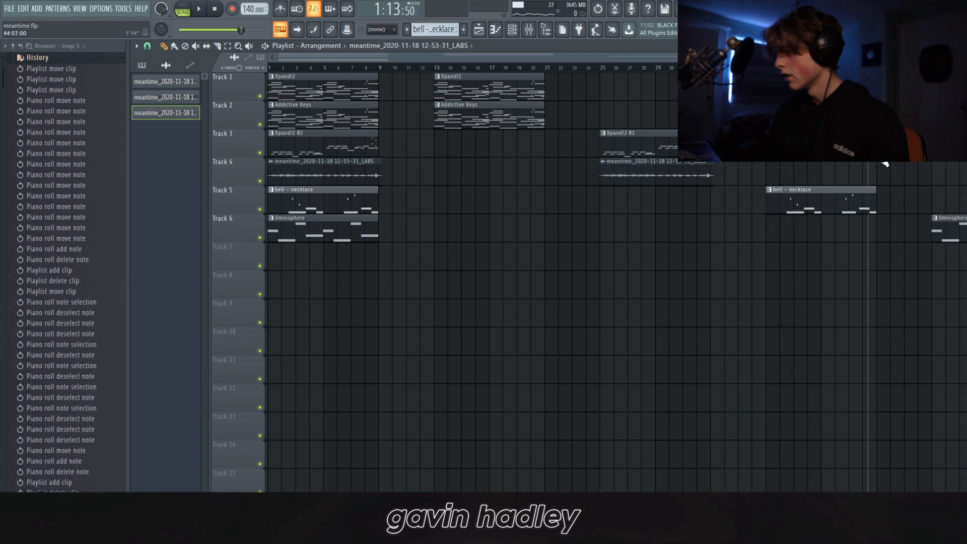
key(space)
right_click(468, 242)
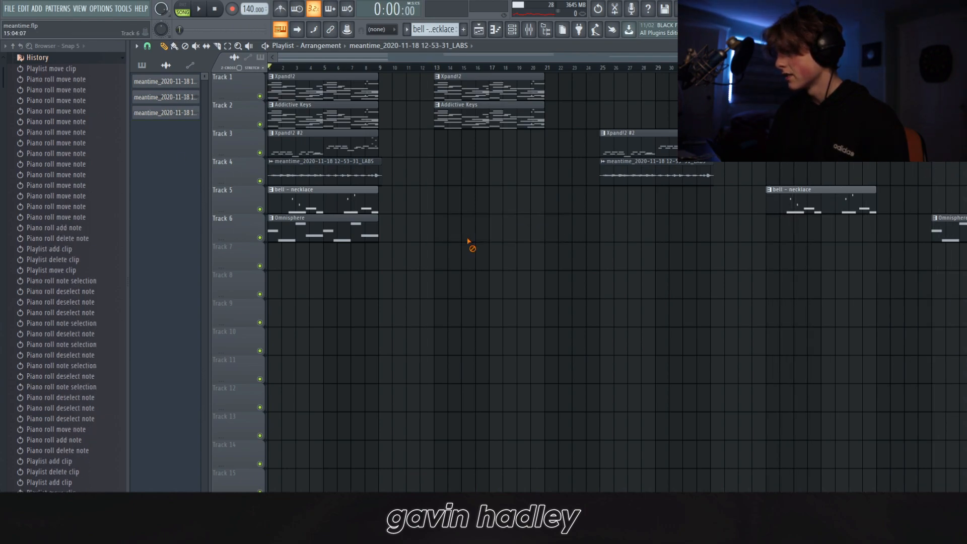
Open the Fruity parametric EQ on the mixer's Master track and examine its band levels
click(546, 30)
click(165, 149)
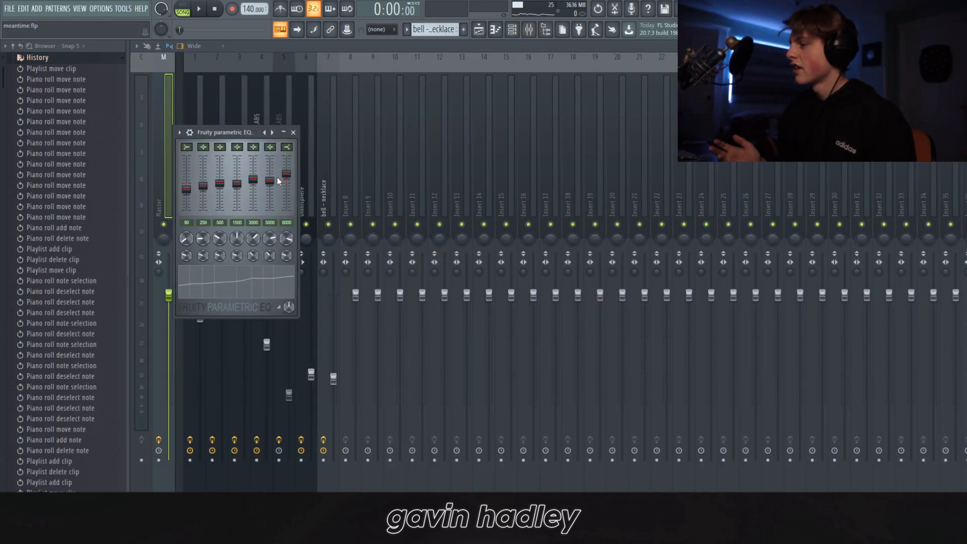
drag(272, 133, 316, 135)
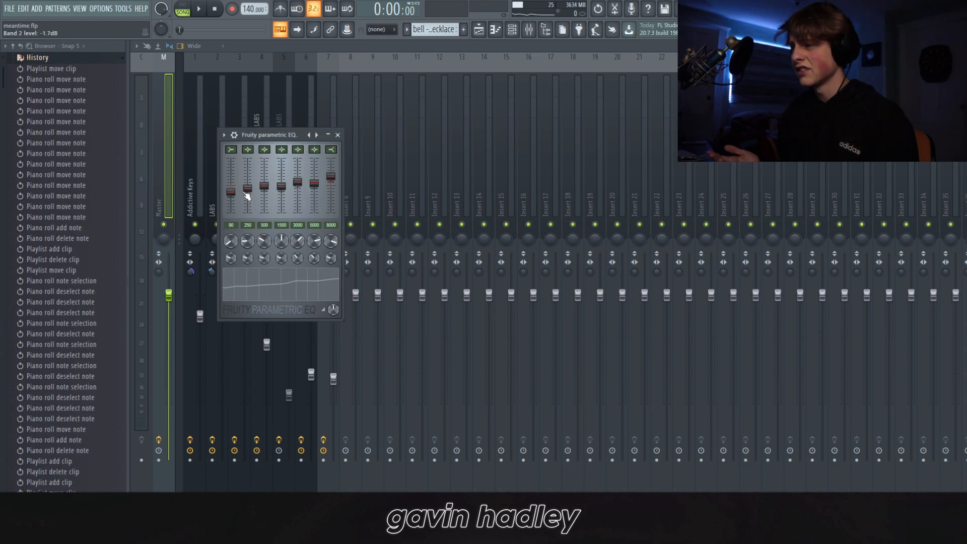
drag(283, 135, 404, 133)
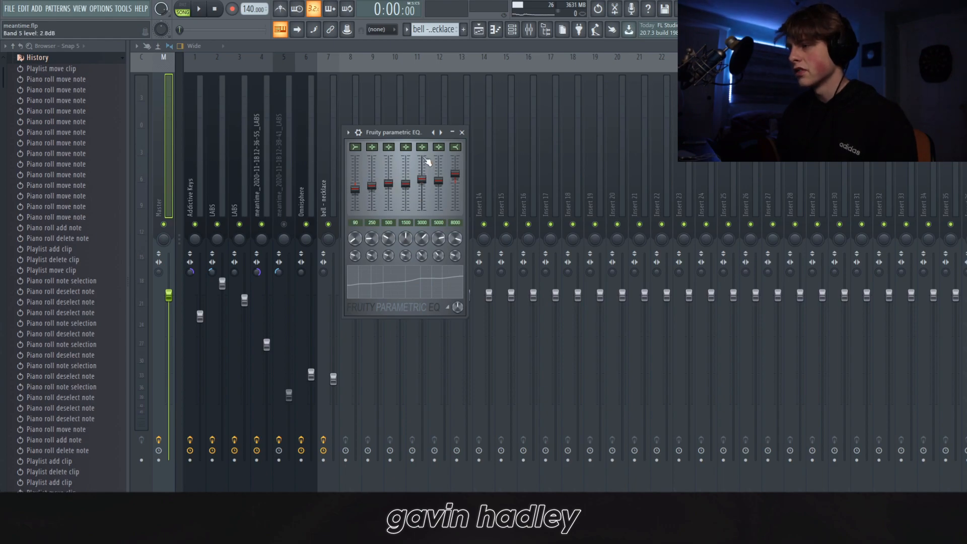
drag(400, 132, 328, 104)
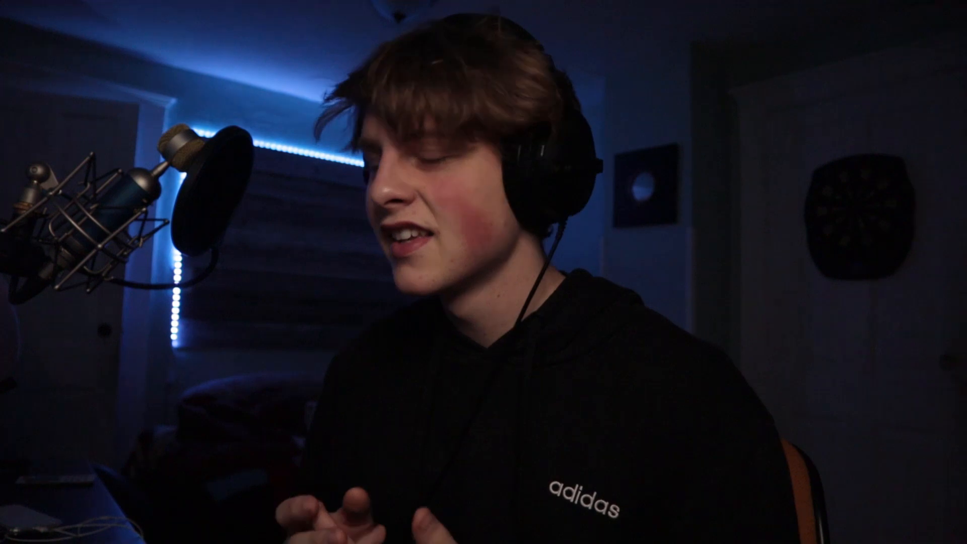